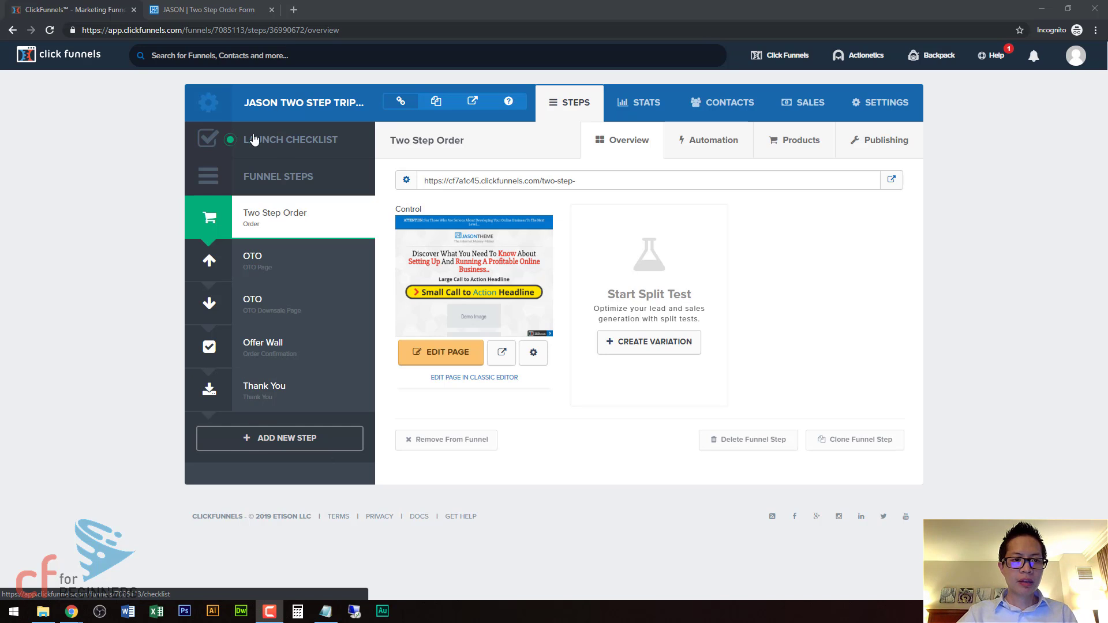
# Review the funnel's launch checklist, steps, stats, contacts and sales, ending on the funnel's settings.
pyautogui.click(285, 142)
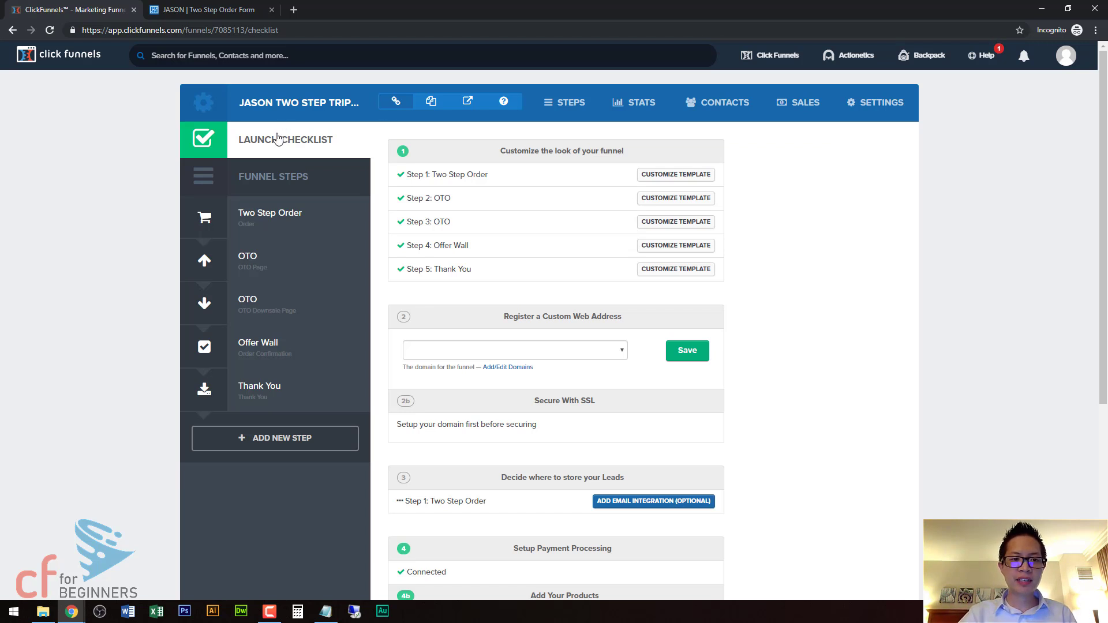
pyautogui.click(431, 103)
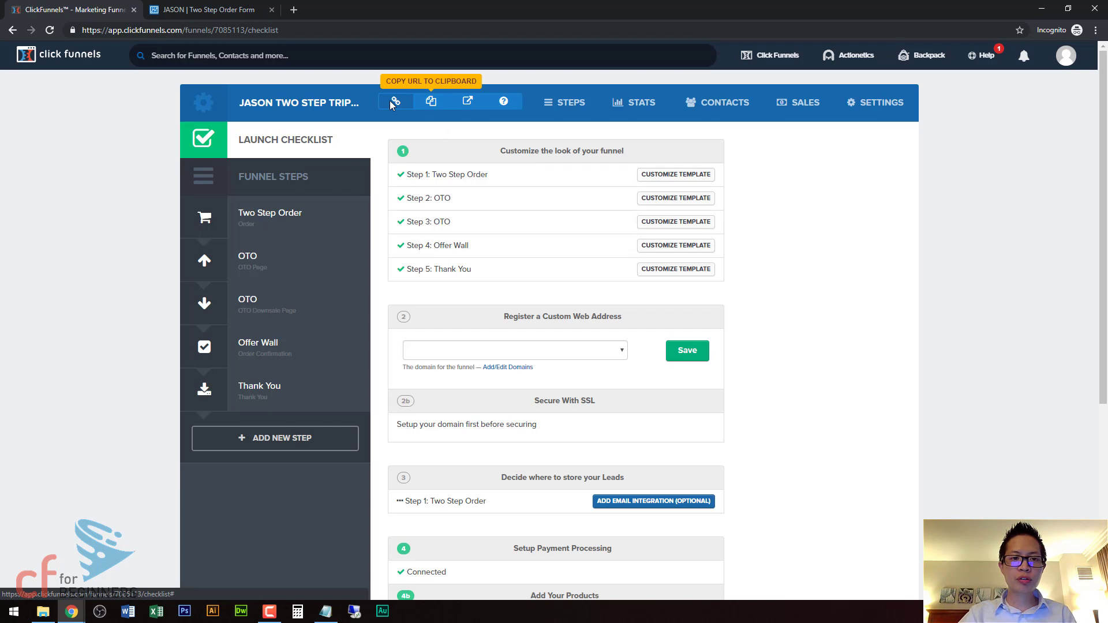
pyautogui.click(428, 107)
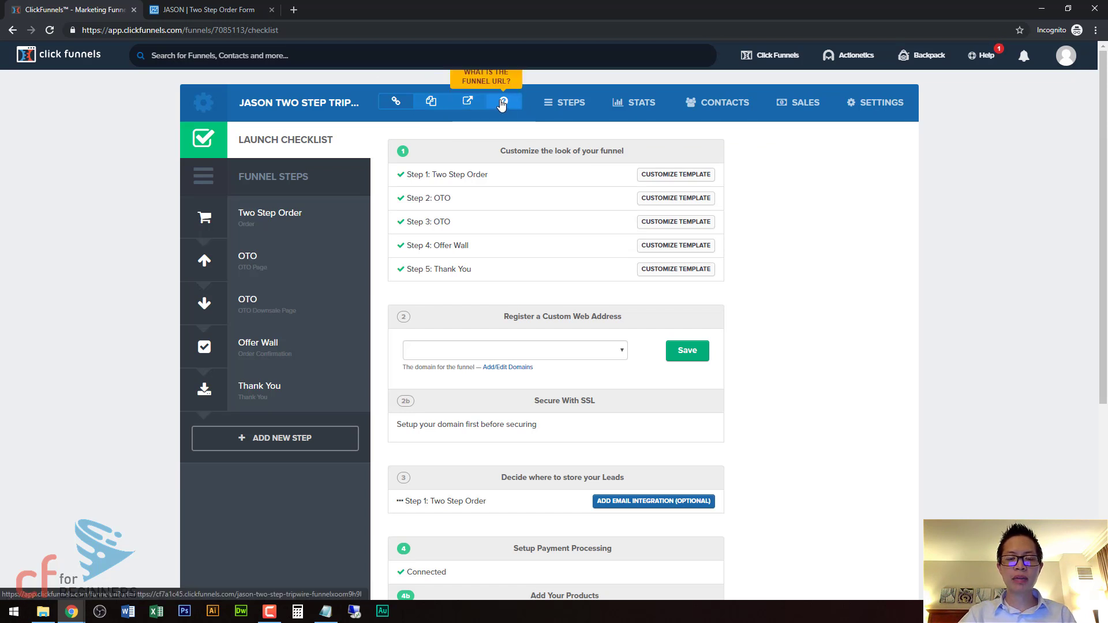
pyautogui.click(560, 107)
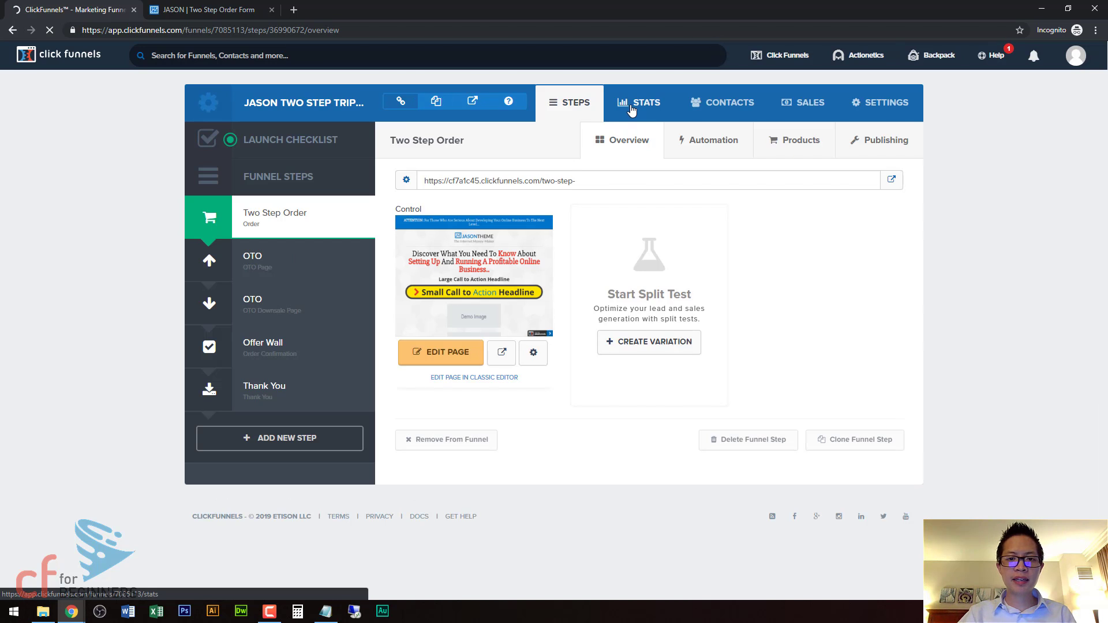
pyautogui.click(632, 110)
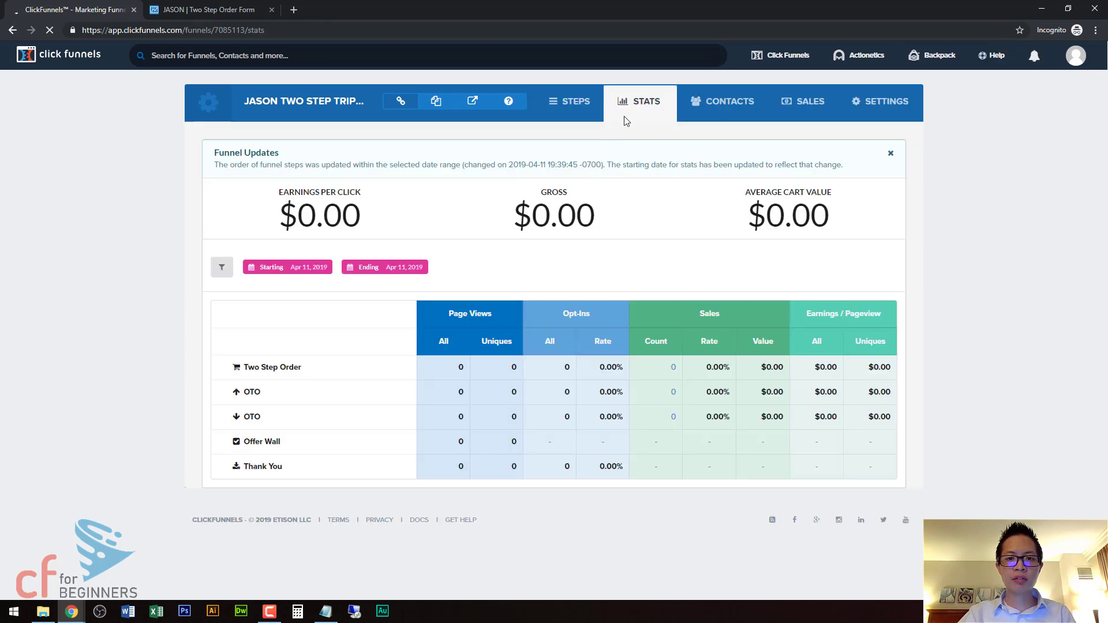
pyautogui.click(719, 121)
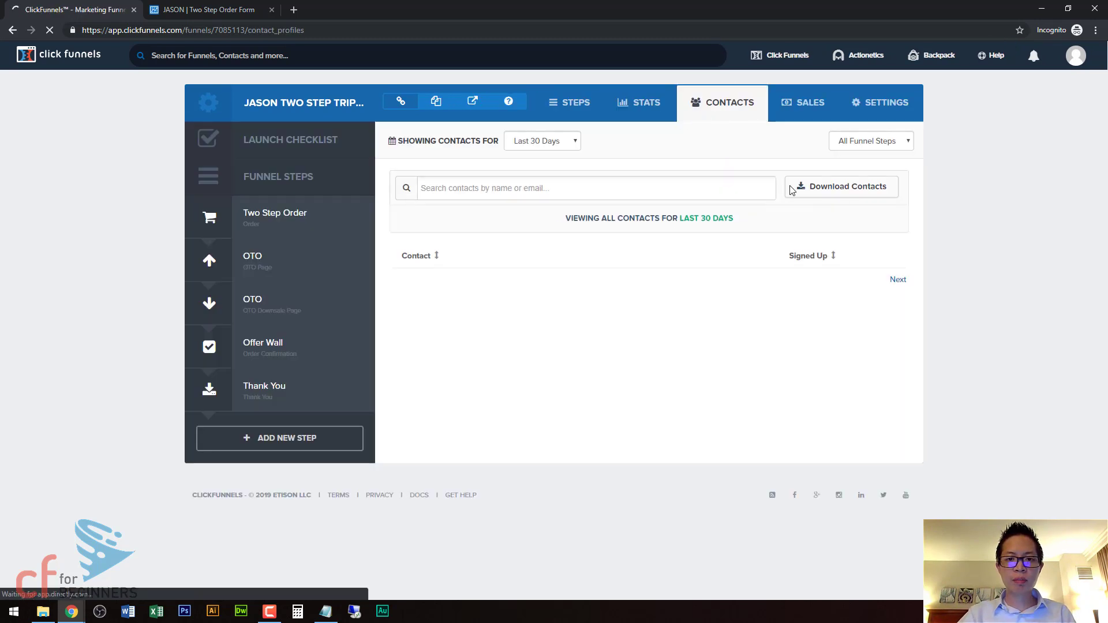
pyautogui.click(809, 106)
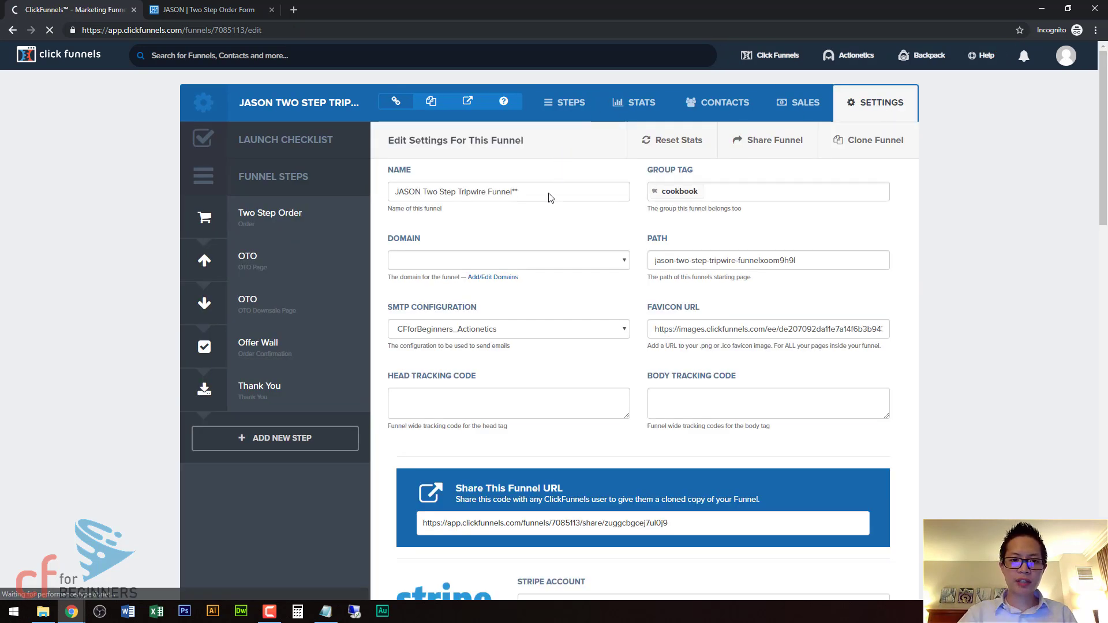
# View the list of all funnels in a separate browser tab, and return to this funnel's settings.
pyautogui.moveTo(540, 193); pyautogui.dragTo(370, 190)
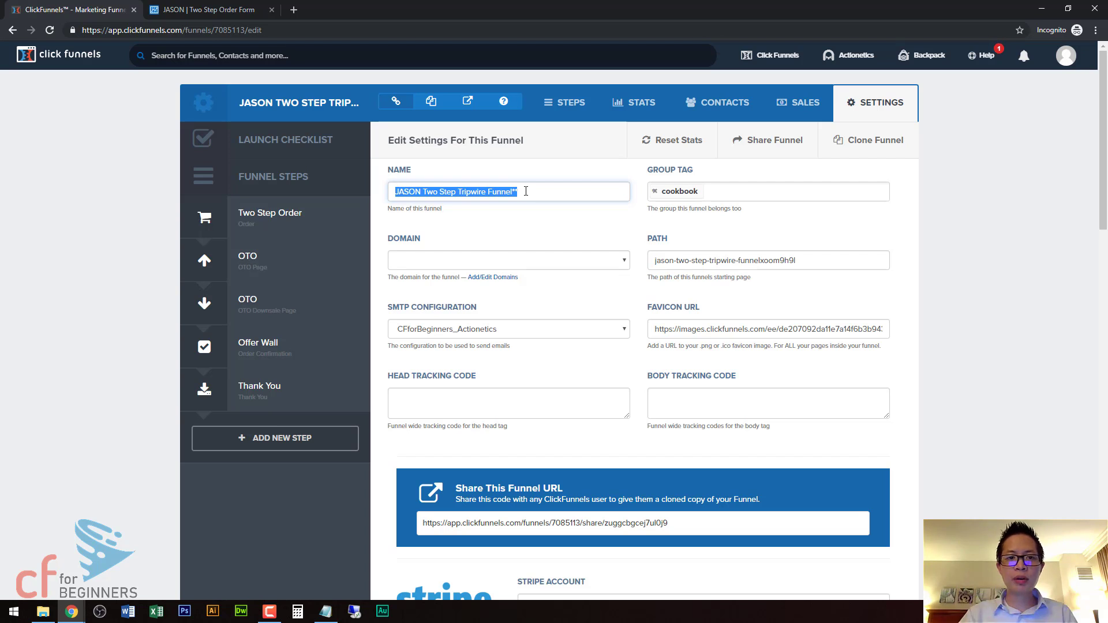
pyautogui.moveTo(765, 63)
pyautogui.rightClick(763, 84)
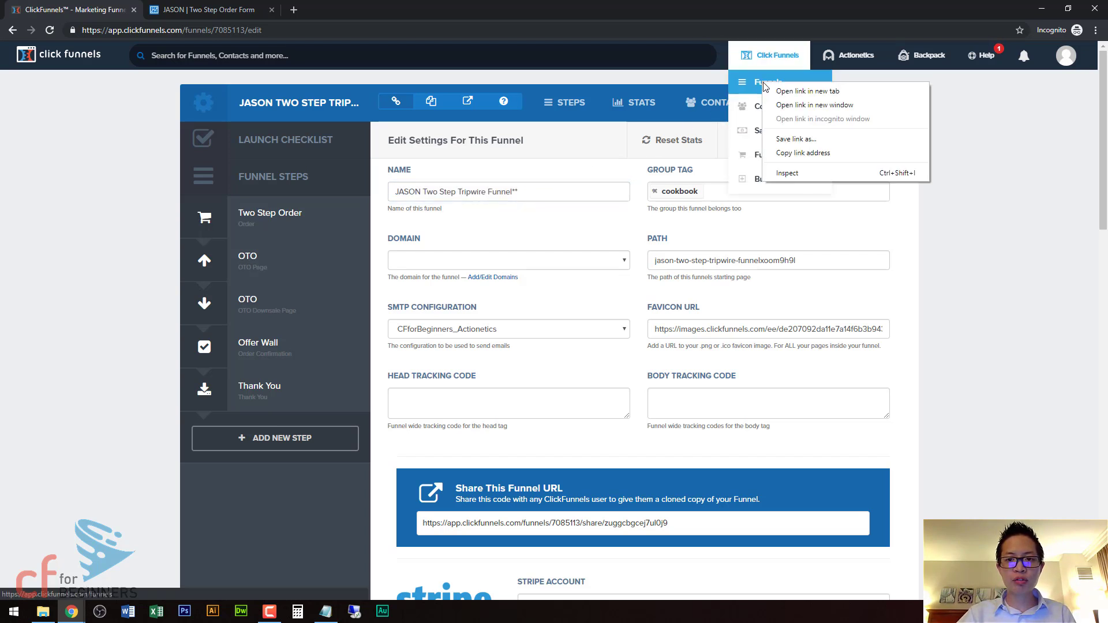
pyautogui.press('Escape')
pyautogui.click(217, 13)
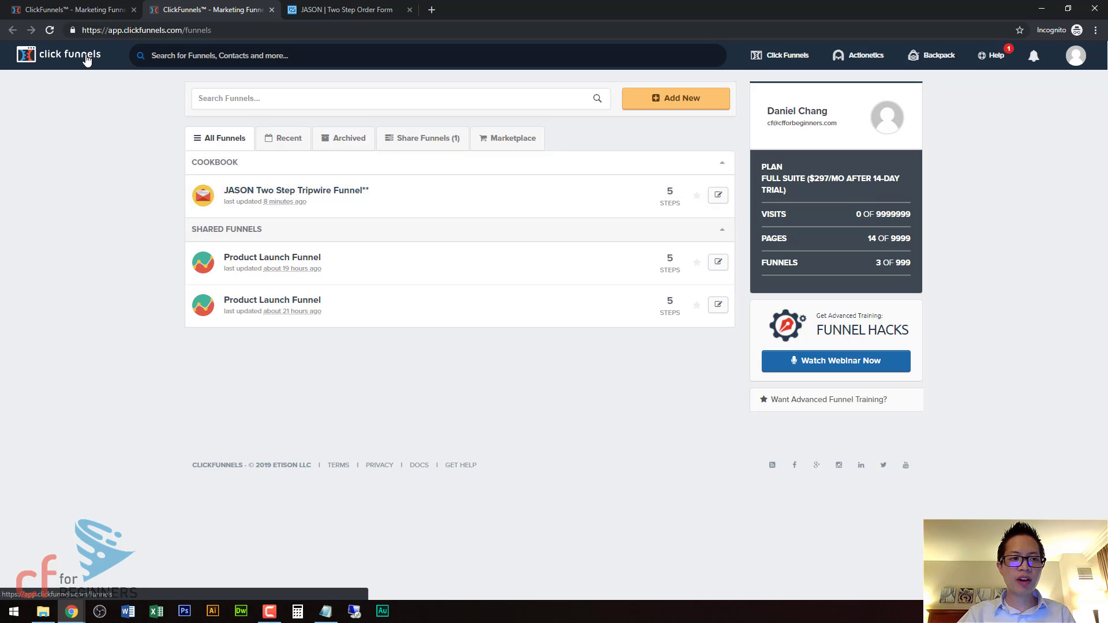
pyautogui.click(95, 13)
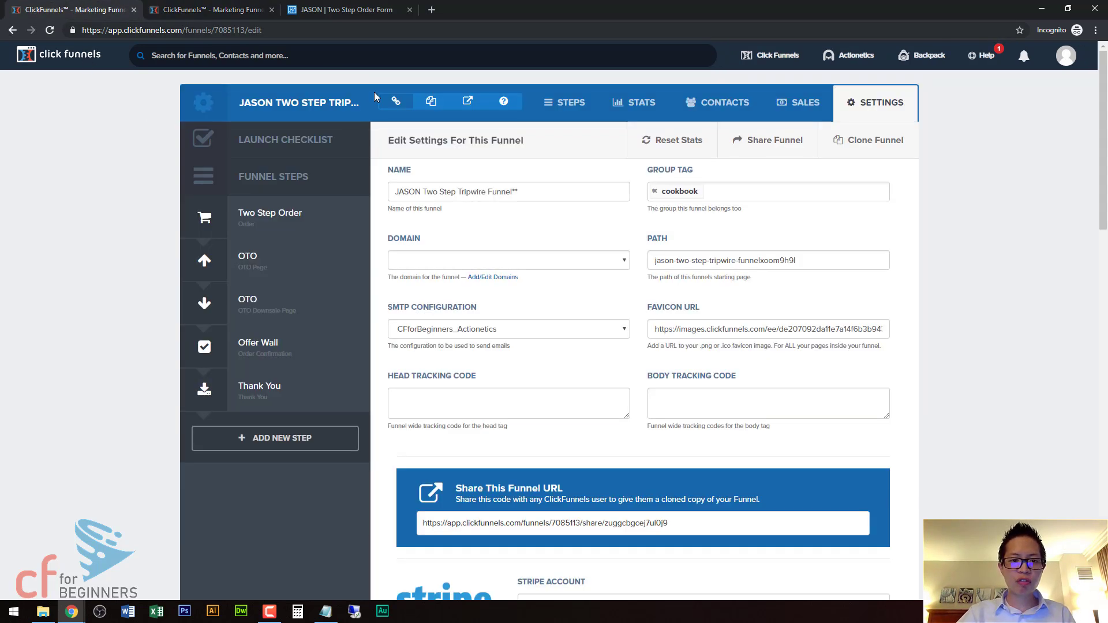
# Rename the funnel as Water Bottles Funnel.
pyautogui.click(534, 193)
pyautogui.hotkey('ctrl', 'a')
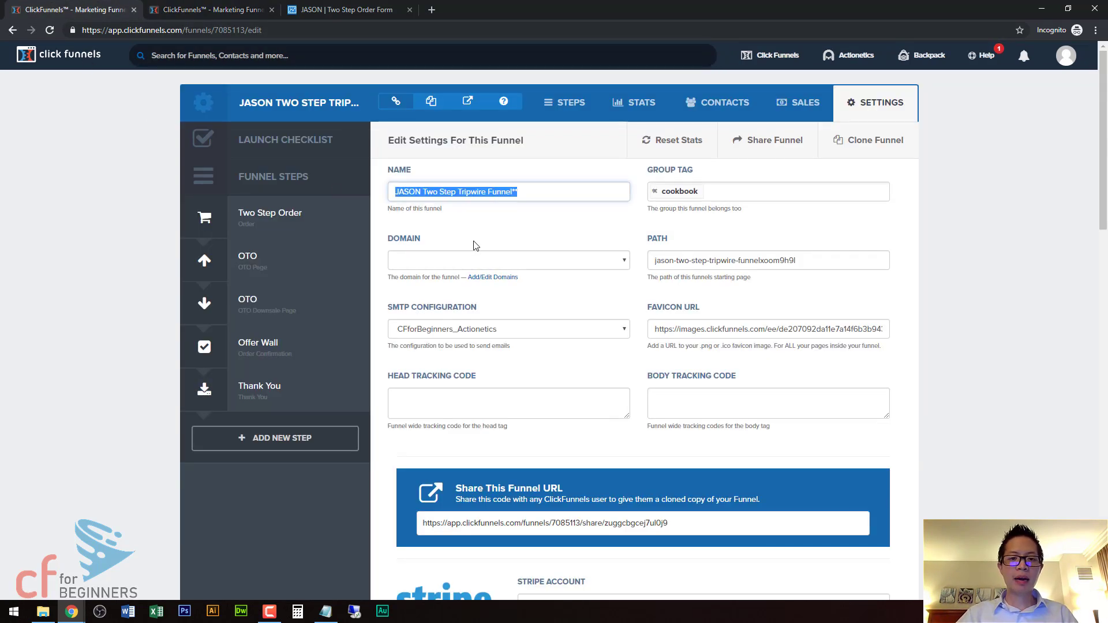
pyautogui.write('Water Bottles Funnel')
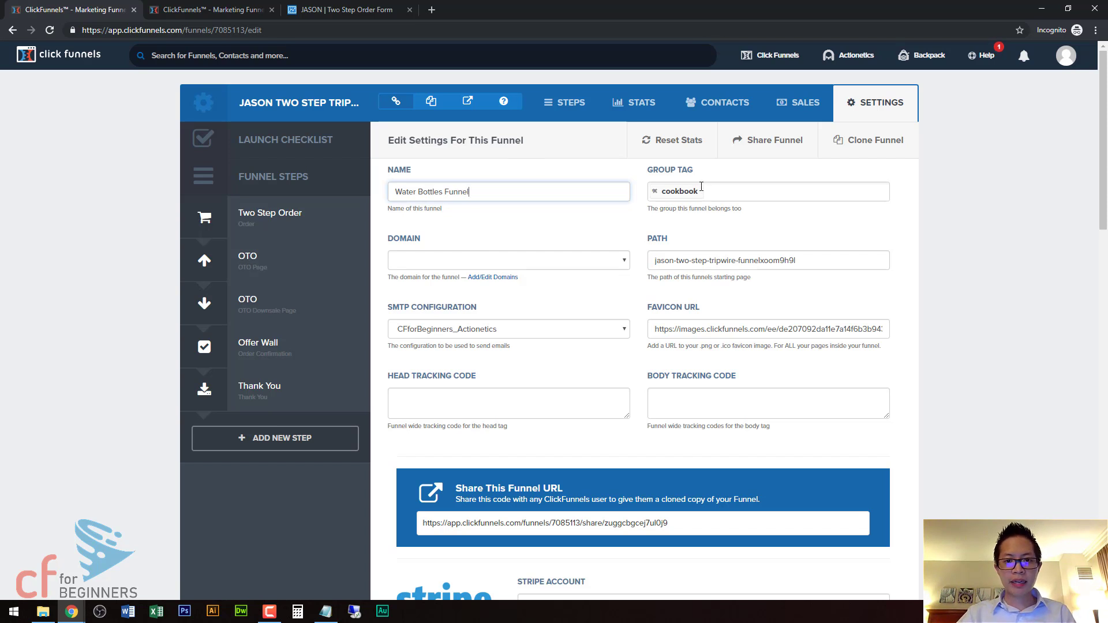
# Replace the funnel's cookbook group tag with test.
pyautogui.click(654, 191)
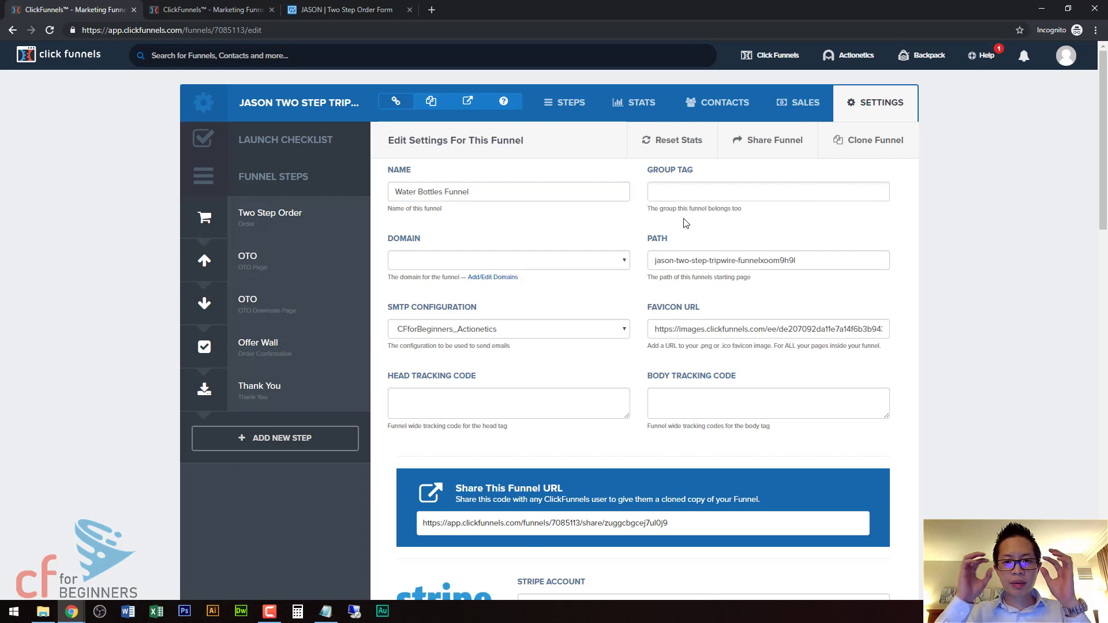
pyautogui.click(714, 199)
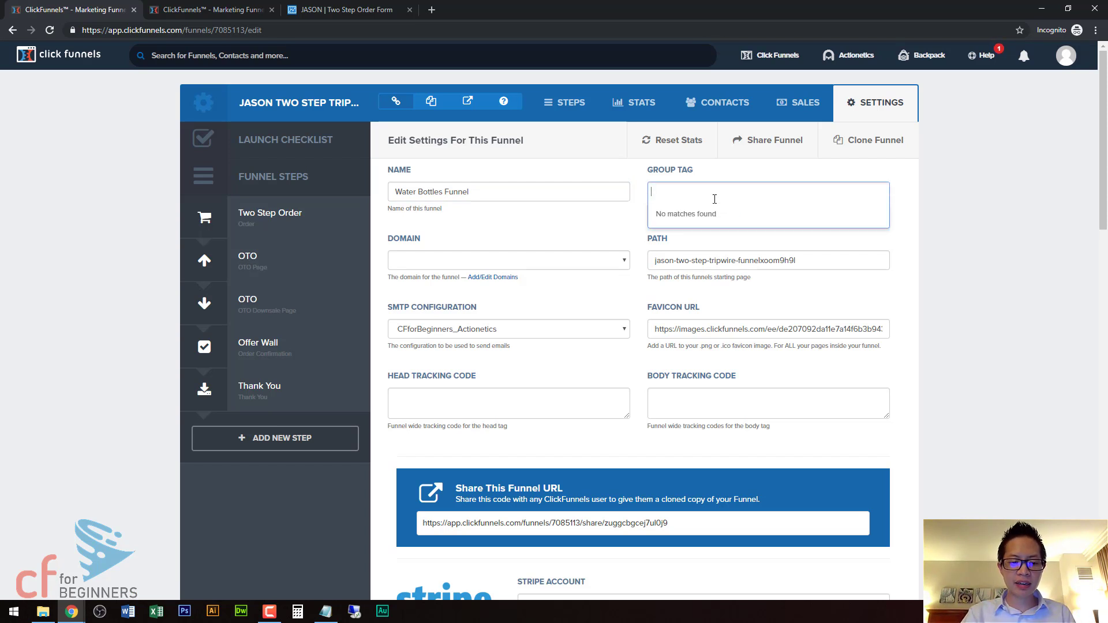
pyautogui.write('test')
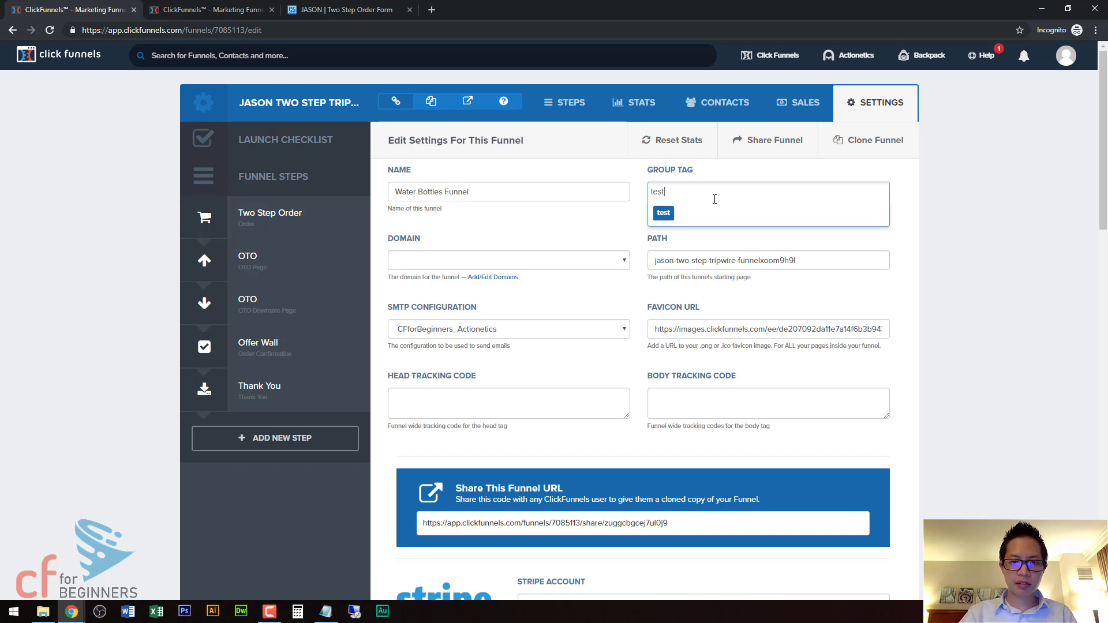
pyautogui.press('Return')
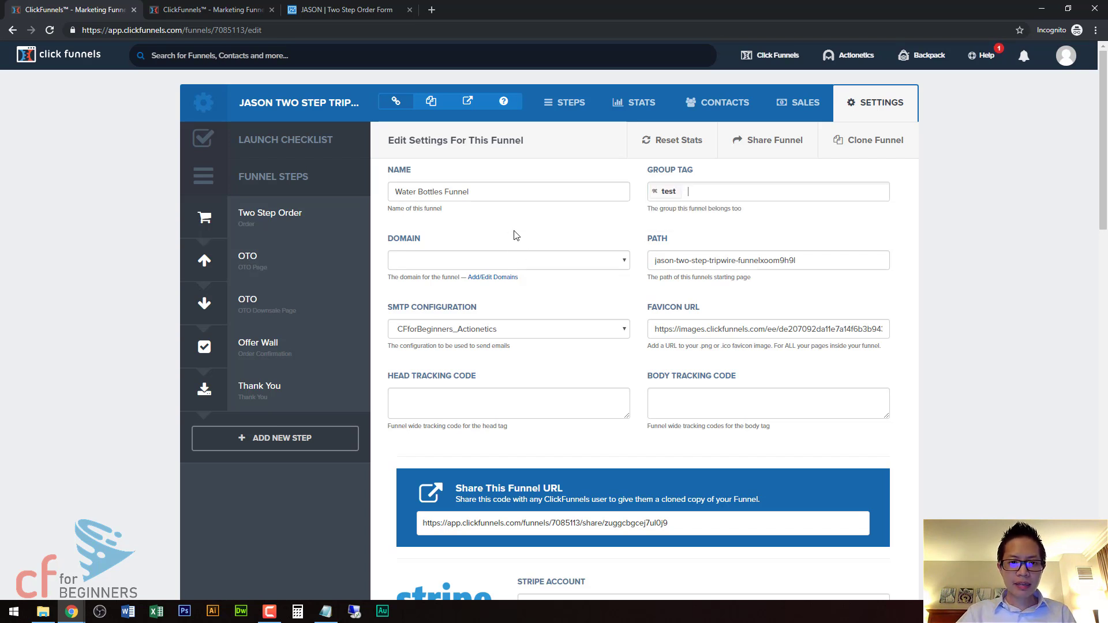
pyautogui.press('Tab')
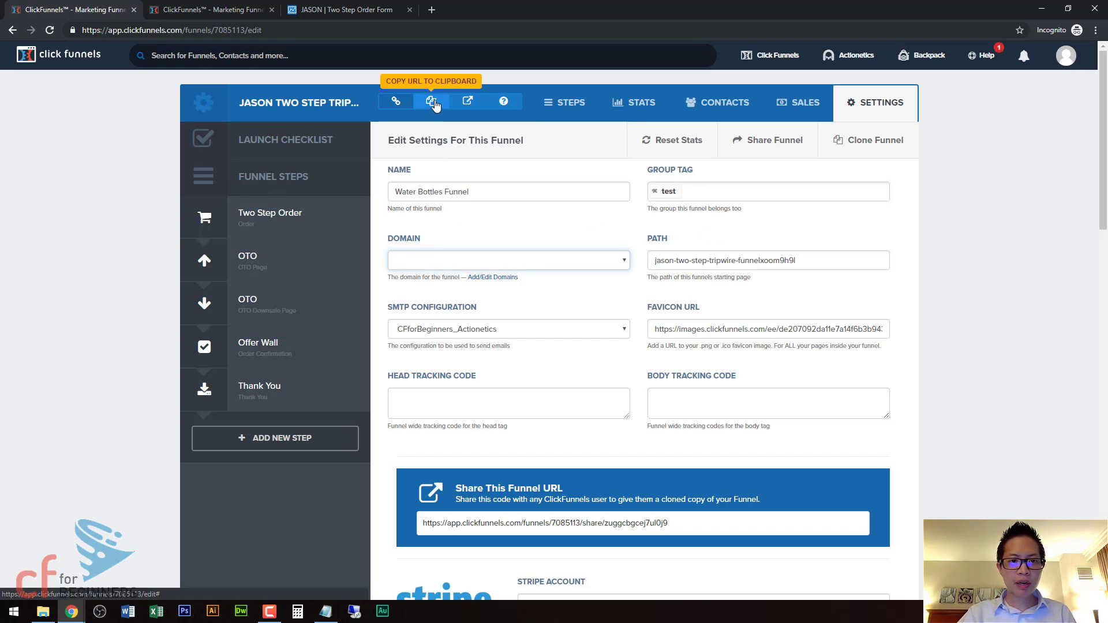
# Visit the live funnel URL to examine its domain, and return to the funnel settings.
pyautogui.click(467, 101)
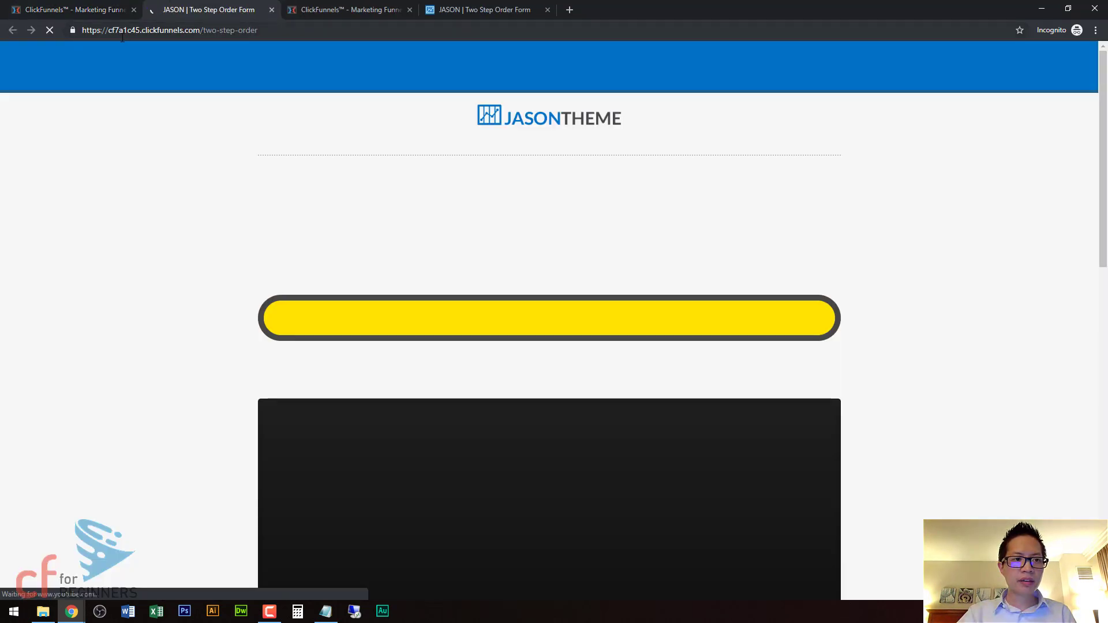
pyautogui.moveTo(109, 30); pyautogui.dragTo(197, 30)
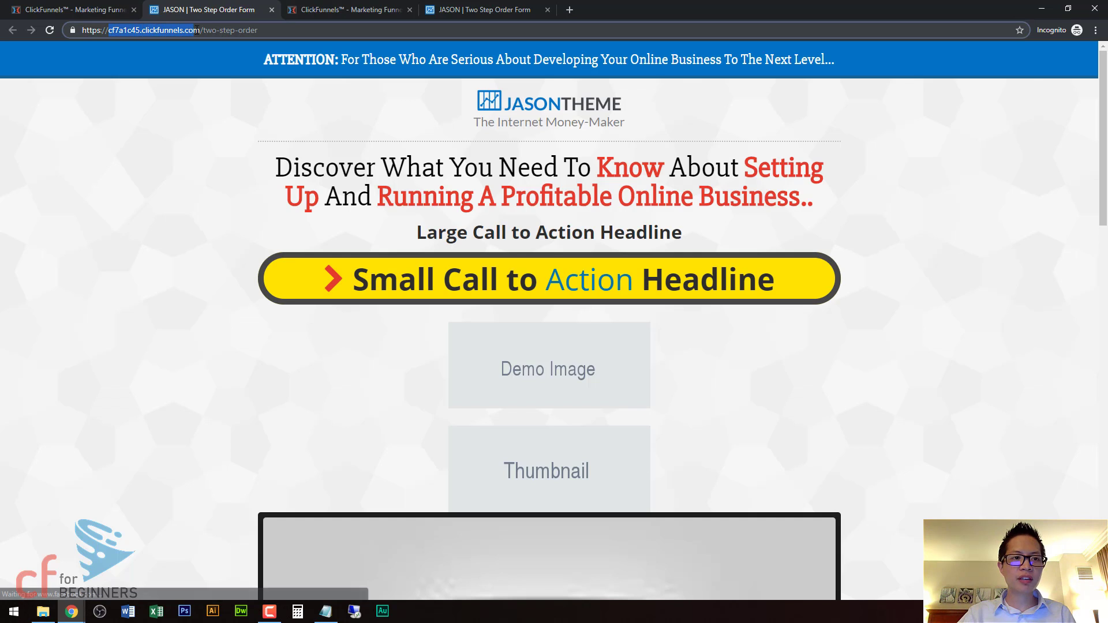
pyautogui.click(100, 10)
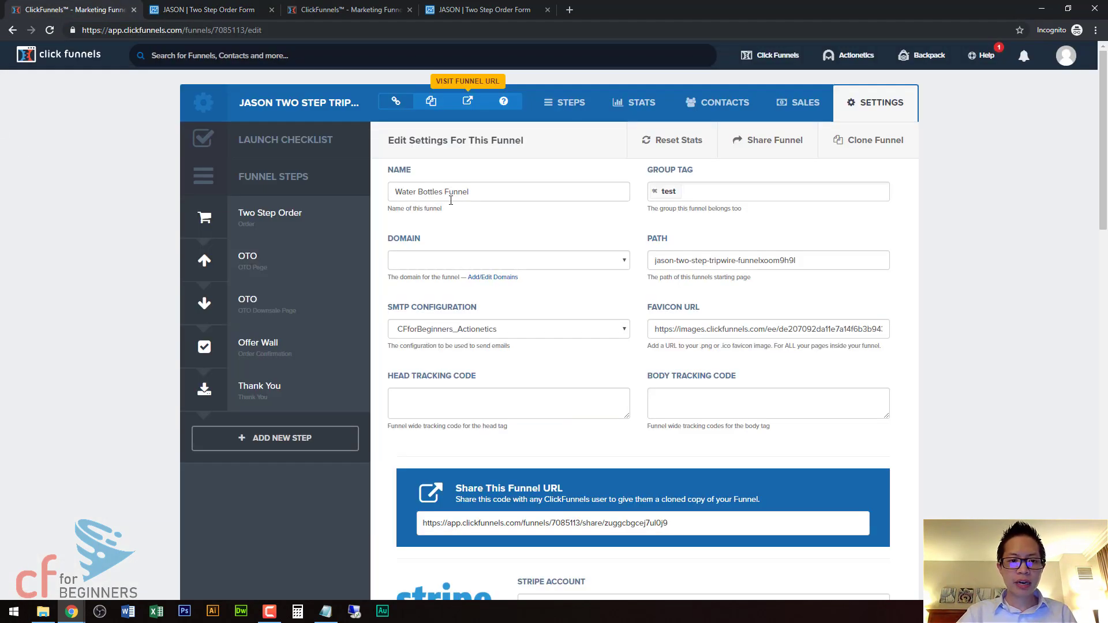
# Set the funnel's domain to go.cfforbeginners.com and its path to free.
pyautogui.click(437, 263)
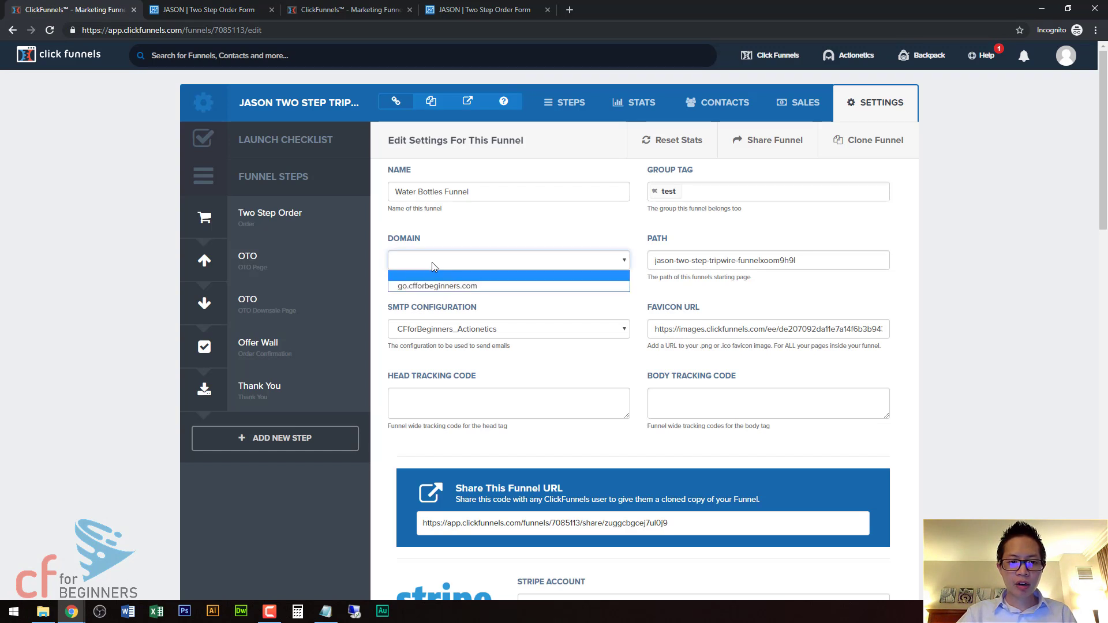
pyautogui.click(443, 288)
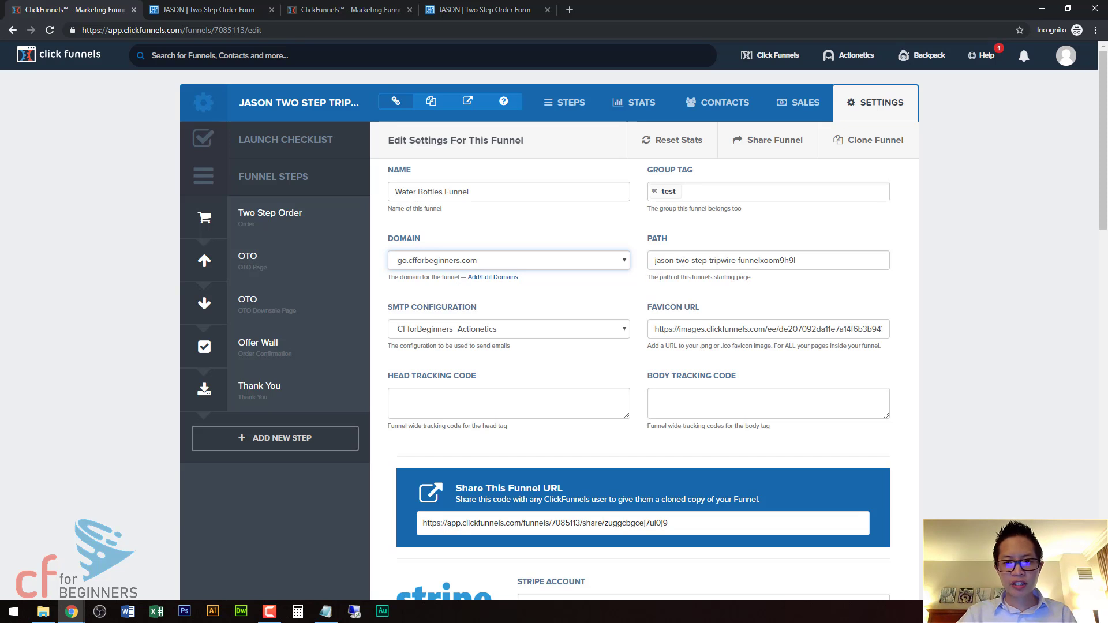
pyautogui.moveTo(812, 263); pyautogui.dragTo(611, 331)
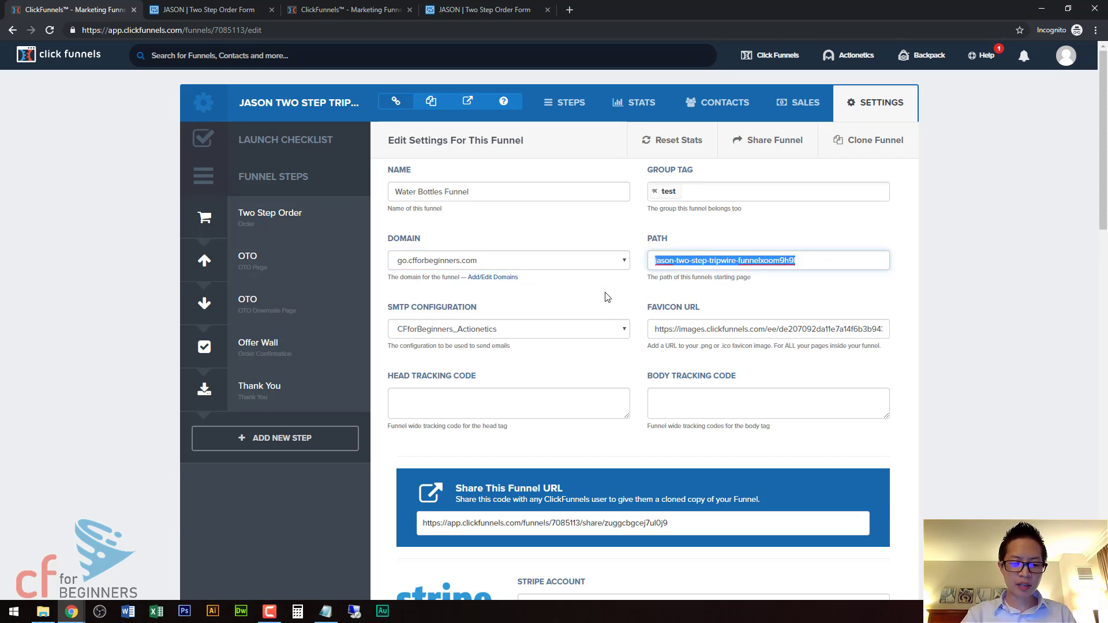
pyautogui.write('free')
pyautogui.click(576, 278)
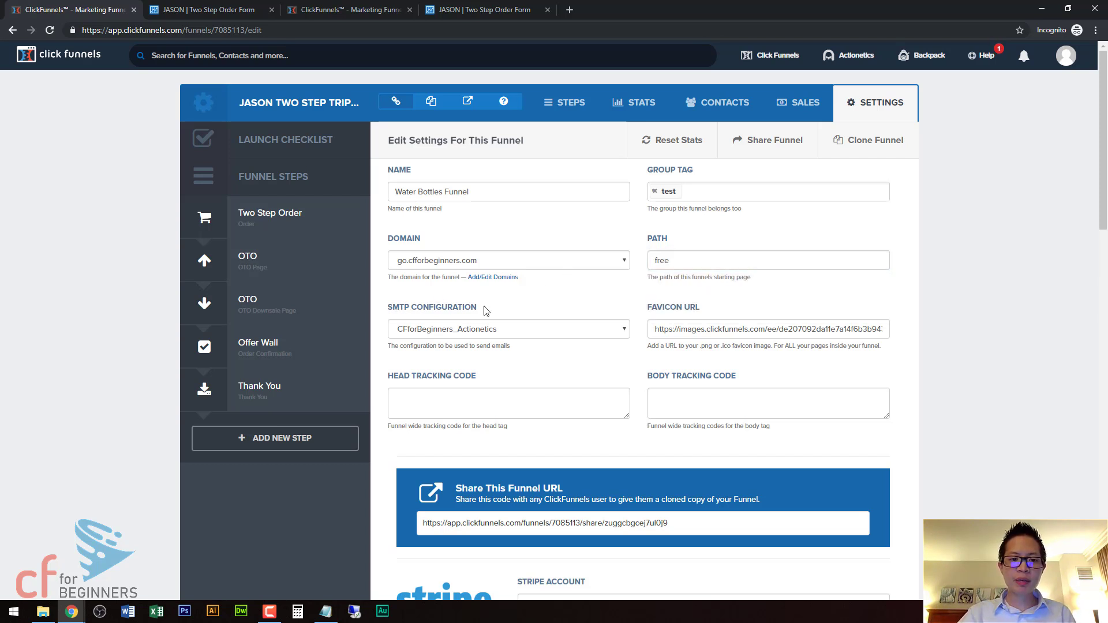
# Set the funnel's SMTP configuration to Sendgrid.
pyautogui.click(455, 335)
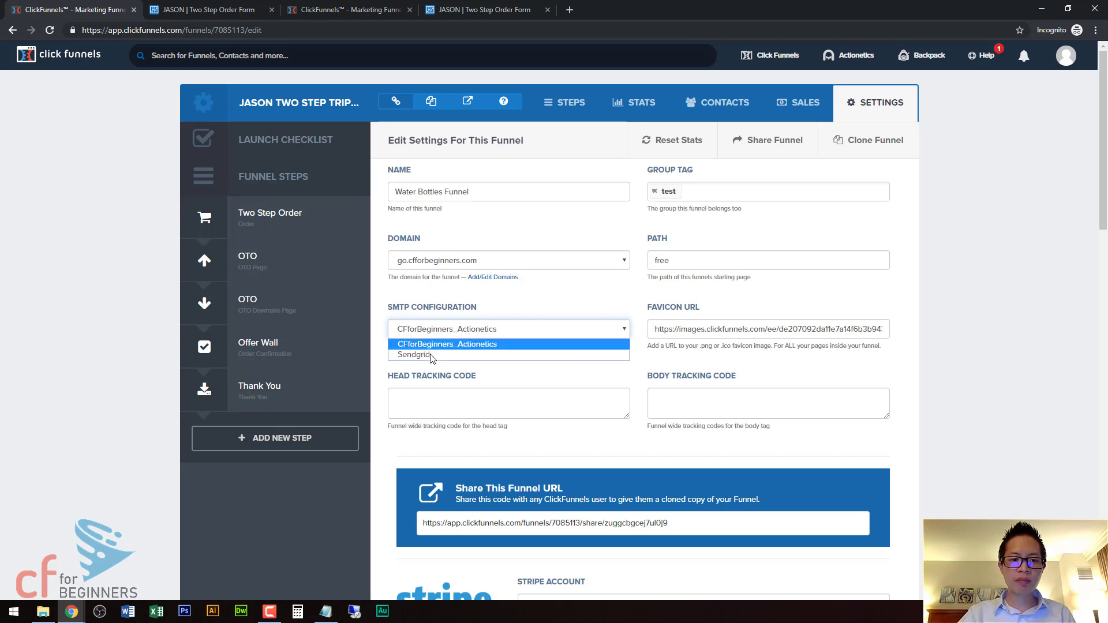
pyautogui.click(413, 355)
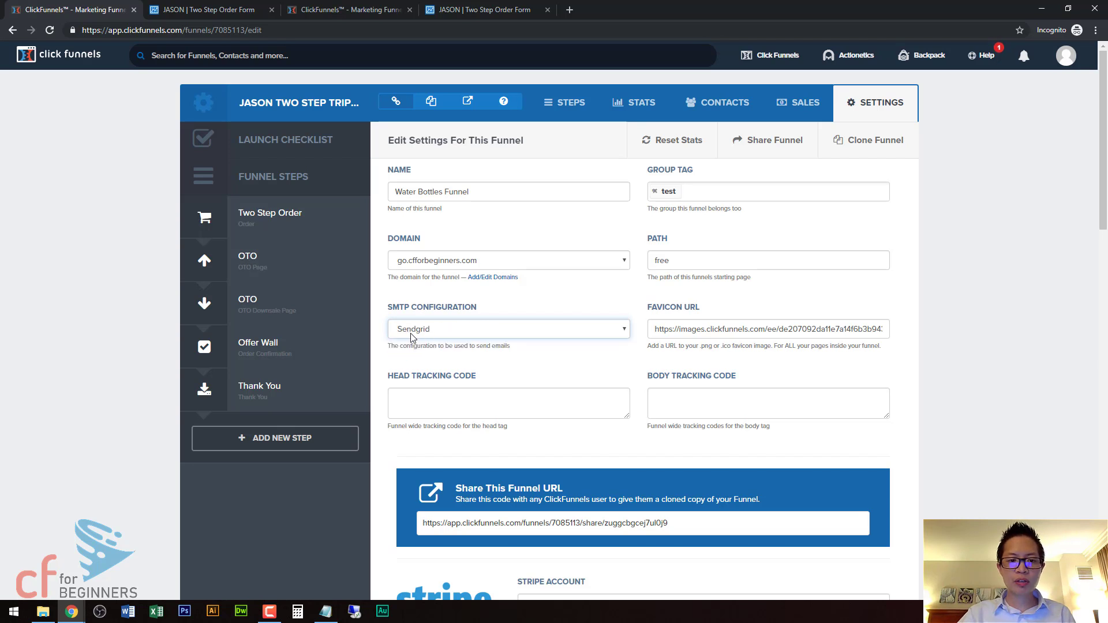
pyautogui.click(451, 330)
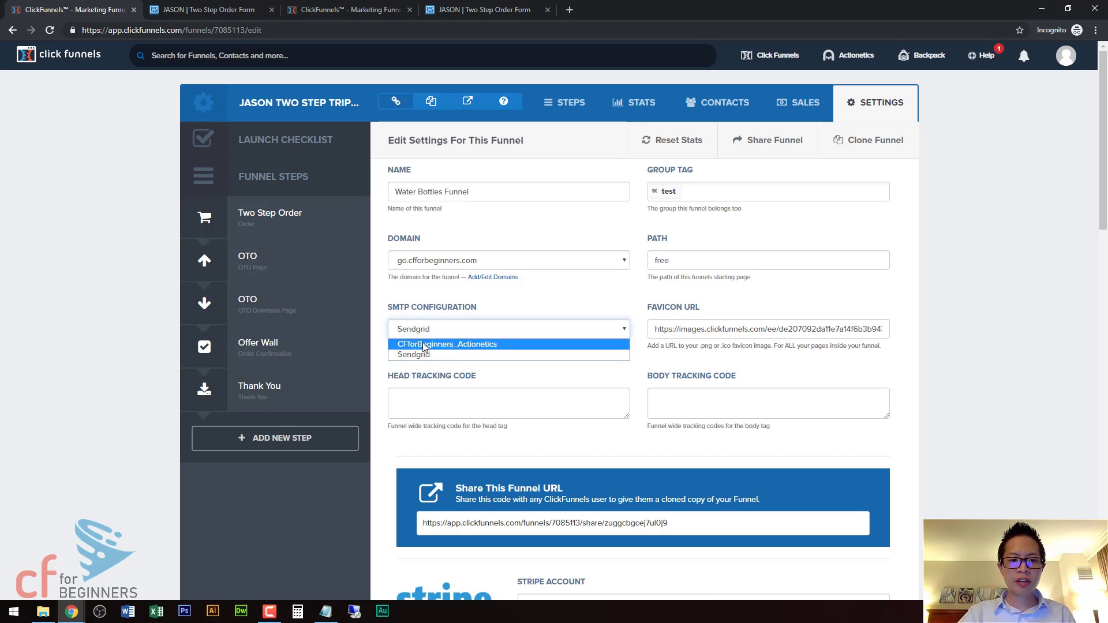
pyautogui.click(469, 345)
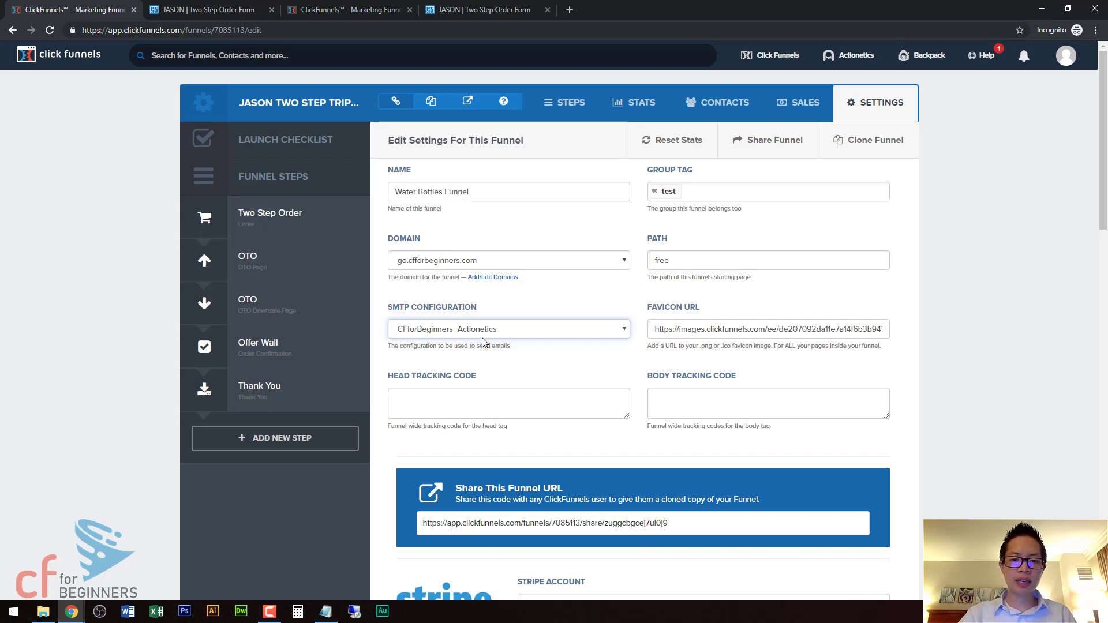
pyautogui.click(488, 334)
pyautogui.click(477, 356)
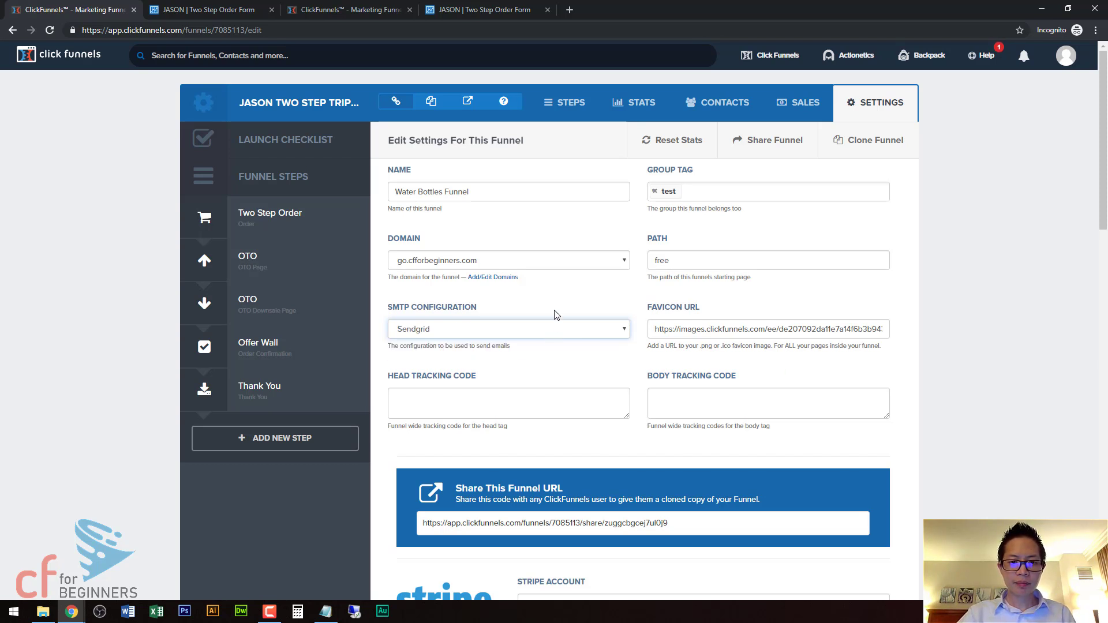
# Clear the funnel's favicon URL.
pyautogui.click(706, 328)
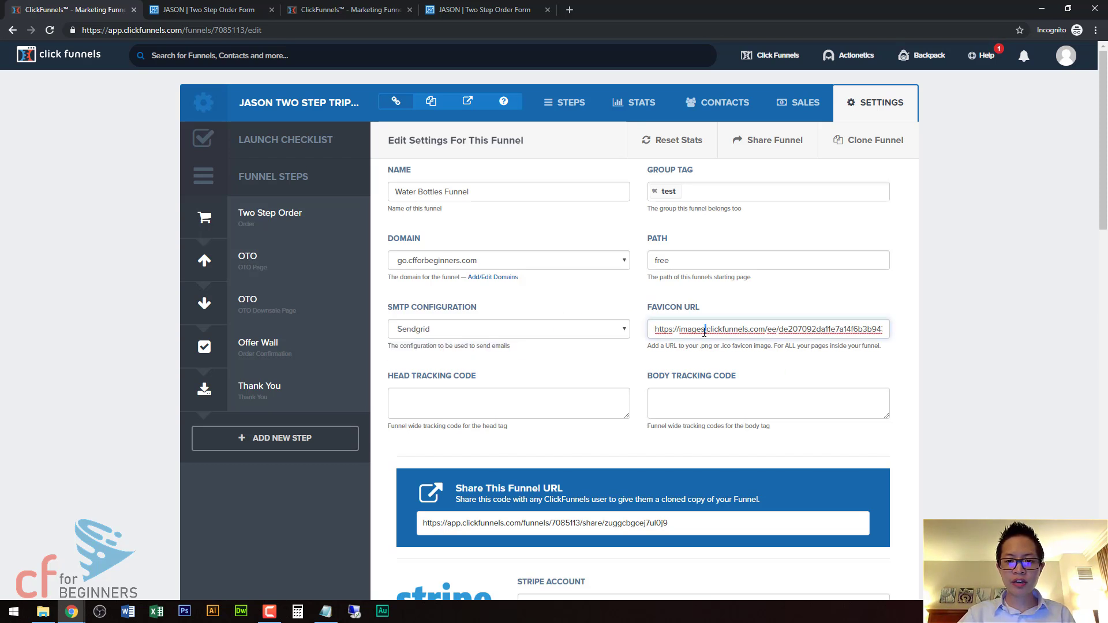
pyautogui.hotkey('ctrl', 'a')
pyautogui.press('BackSpace')
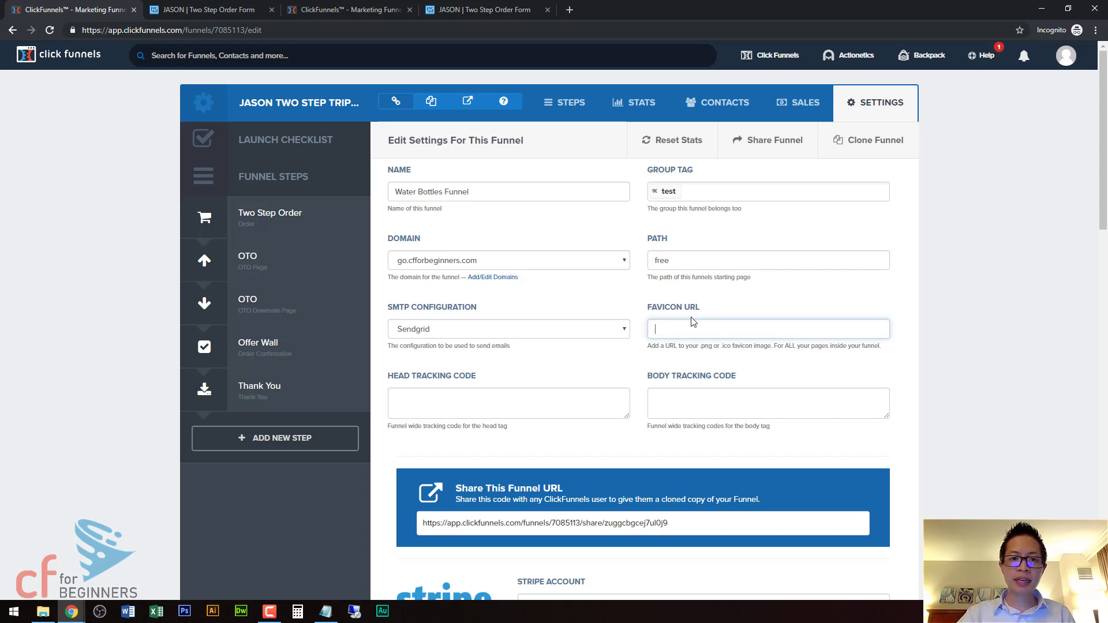
pyautogui.click(575, 363)
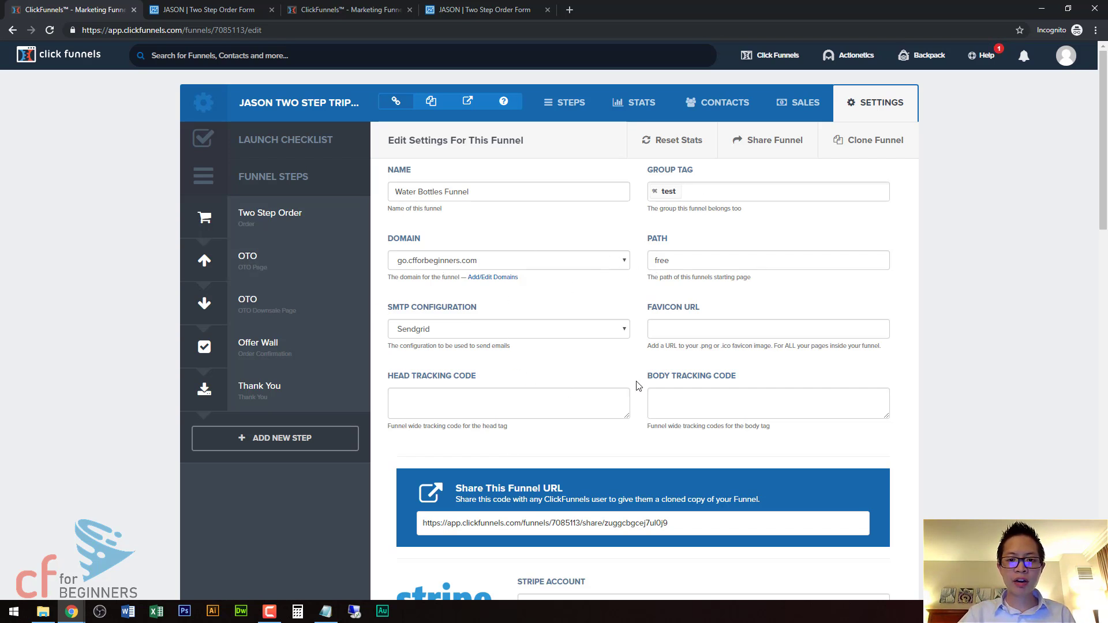
# Set the funnel's Stripe account to cfforbeginners_Stripe.
pyautogui.scroll(-6, 668, 336)
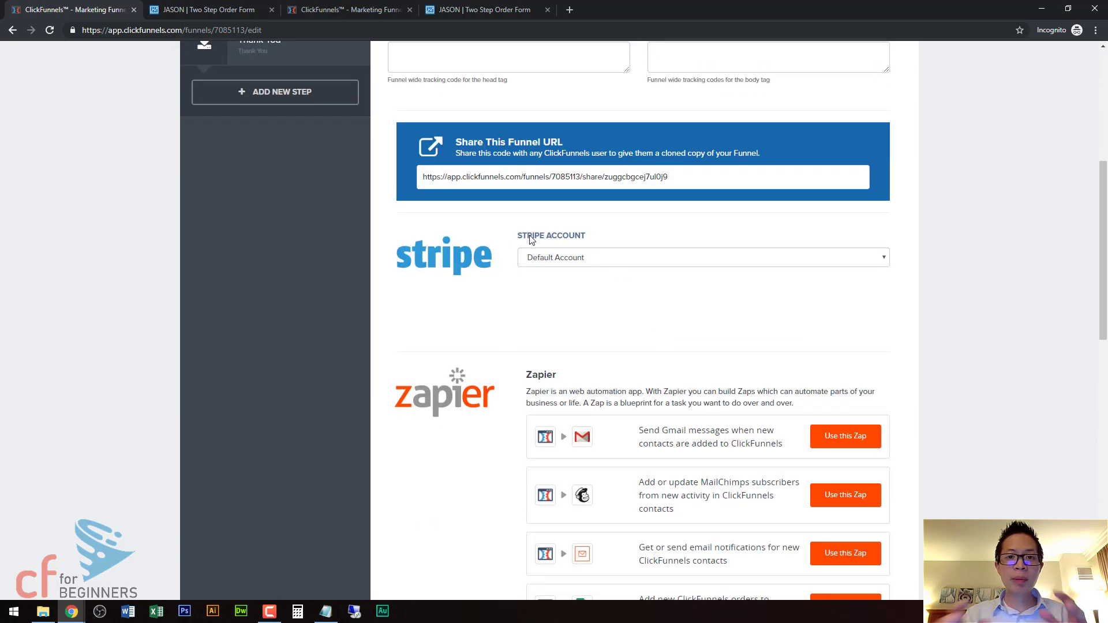
pyautogui.click(555, 258)
pyautogui.click(537, 294)
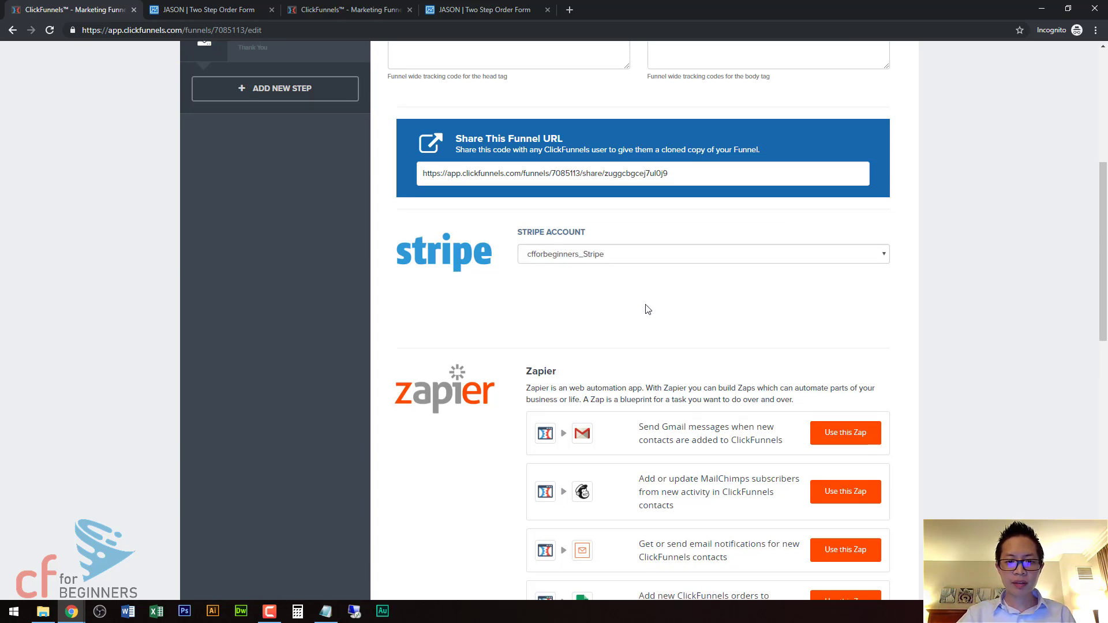
# Save and update the funnel's settings.
pyautogui.scroll(-9, 632, 308)
pyautogui.scroll(-5, 619, 322)
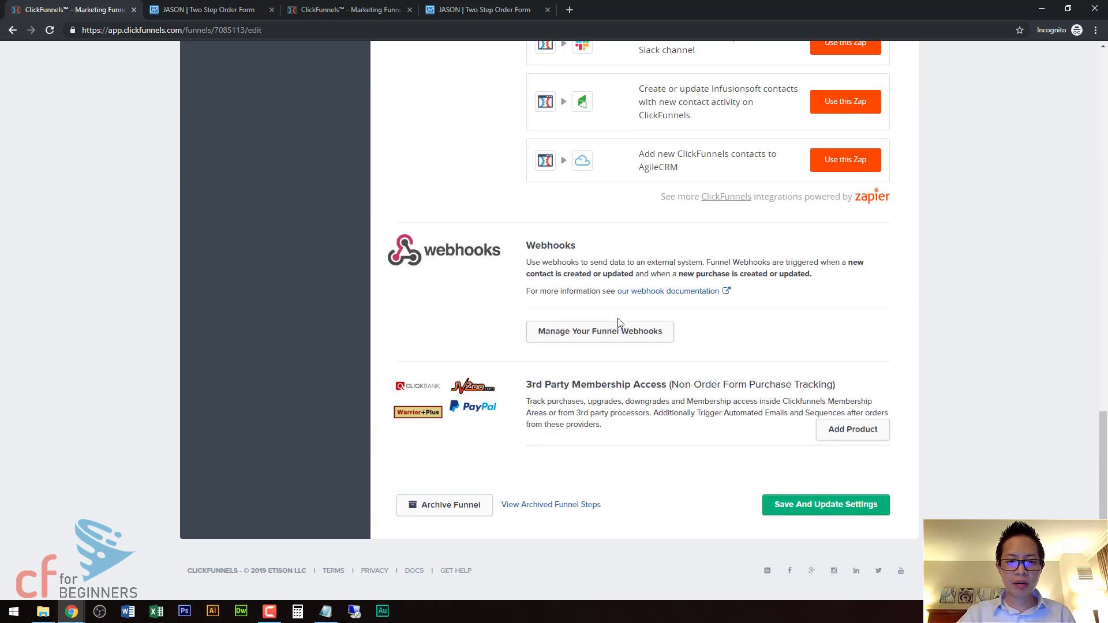
pyautogui.click(787, 503)
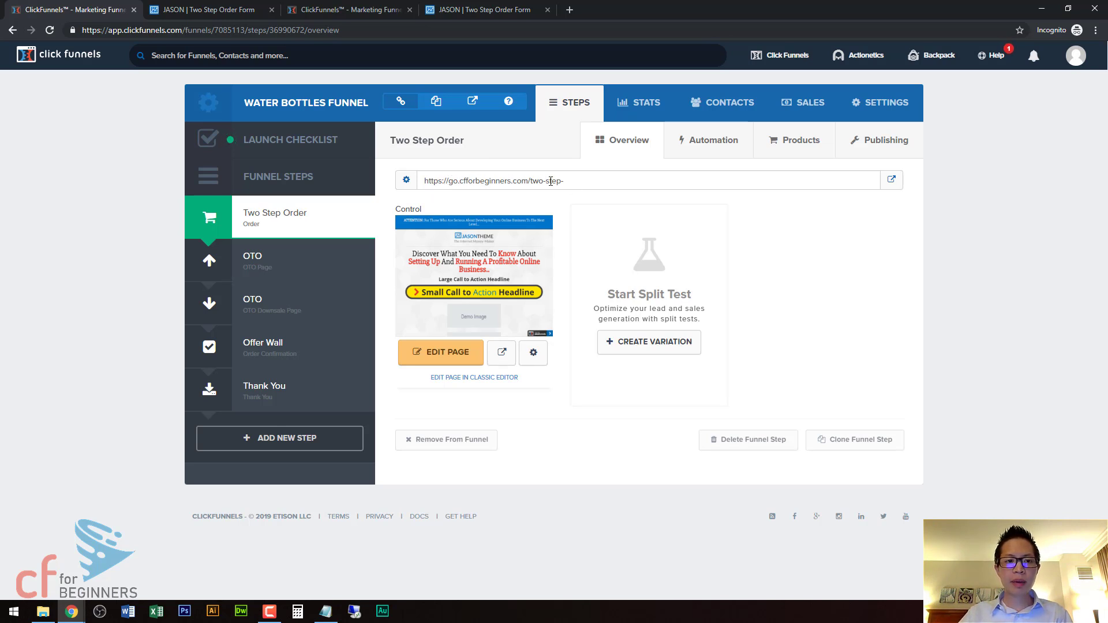
# Check the Two Step Order step's URL and visit the funnel URL from the funnel's settings.
pyautogui.moveTo(427, 181); pyautogui.dragTo(640, 180)
pyautogui.click(582, 187)
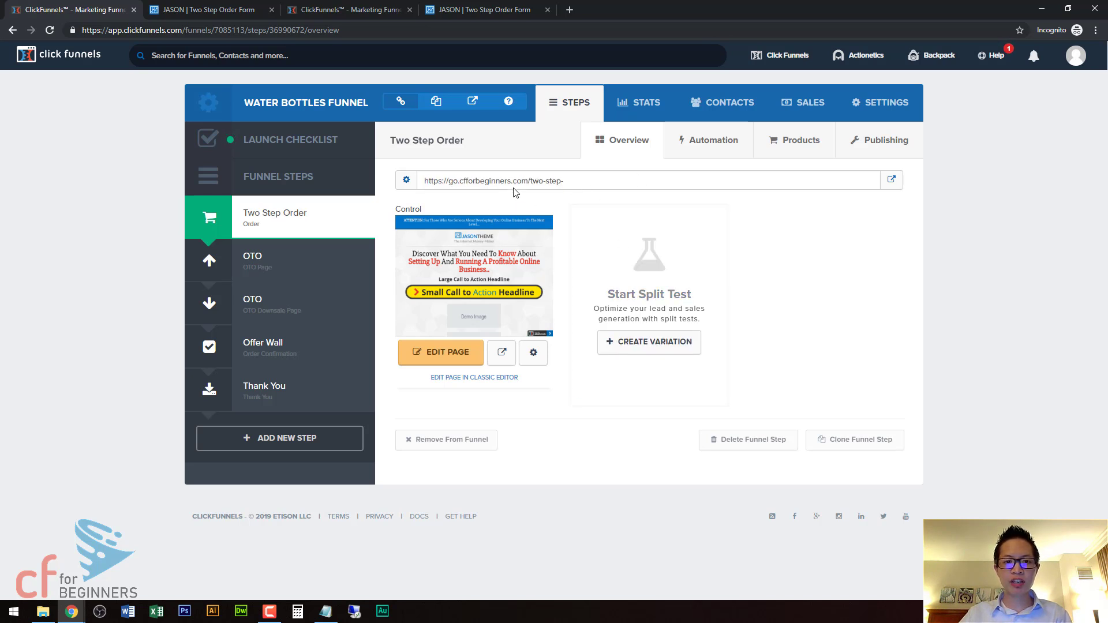
pyautogui.click(880, 108)
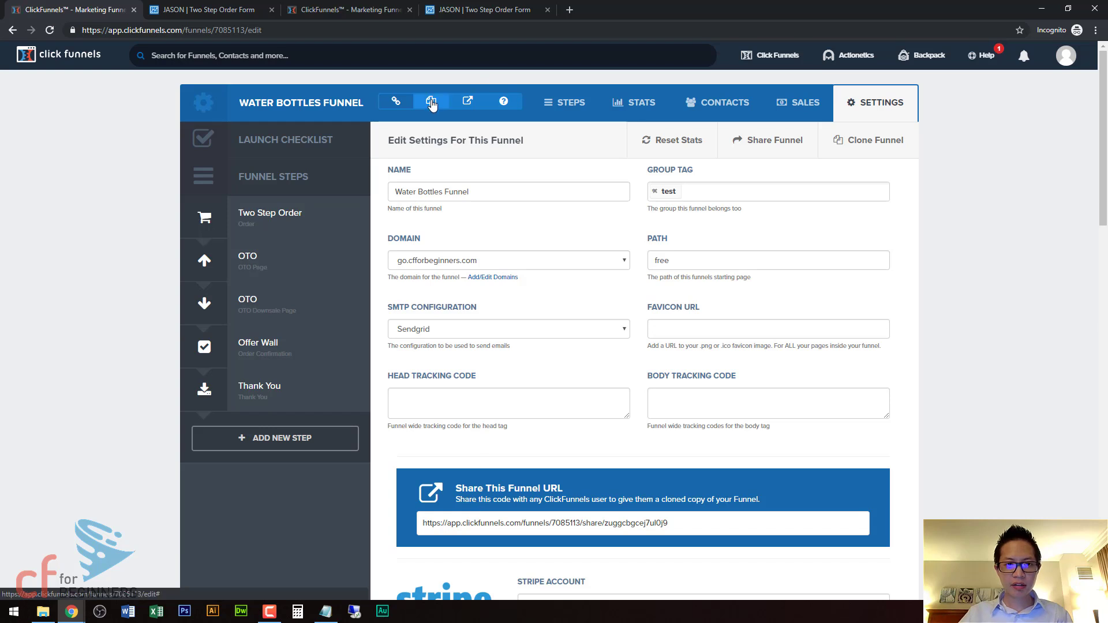
pyautogui.click(470, 102)
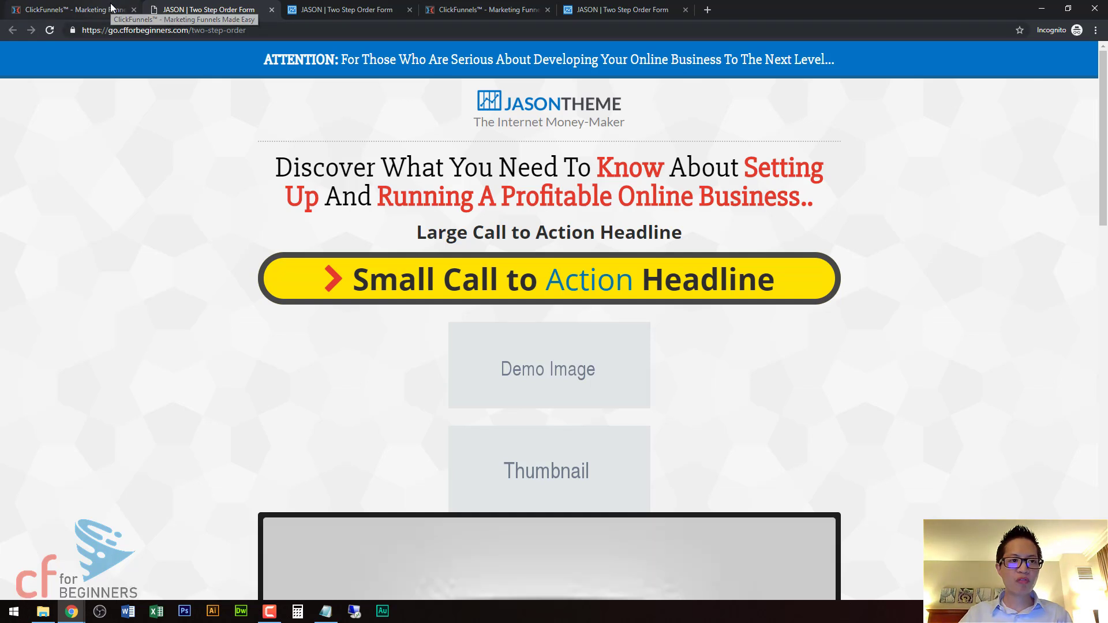
pyautogui.click(111, 7)
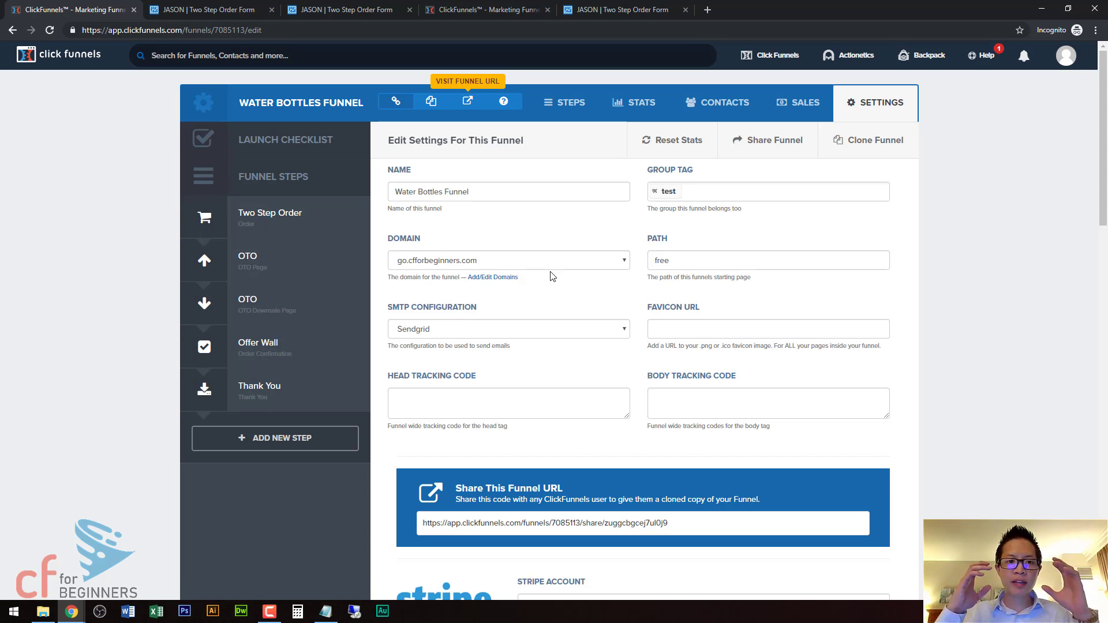
# Test the funnel's short path by loading go.cfforbeginners.com/free in place of the two-step-order address.
pyautogui.click(274, 214)
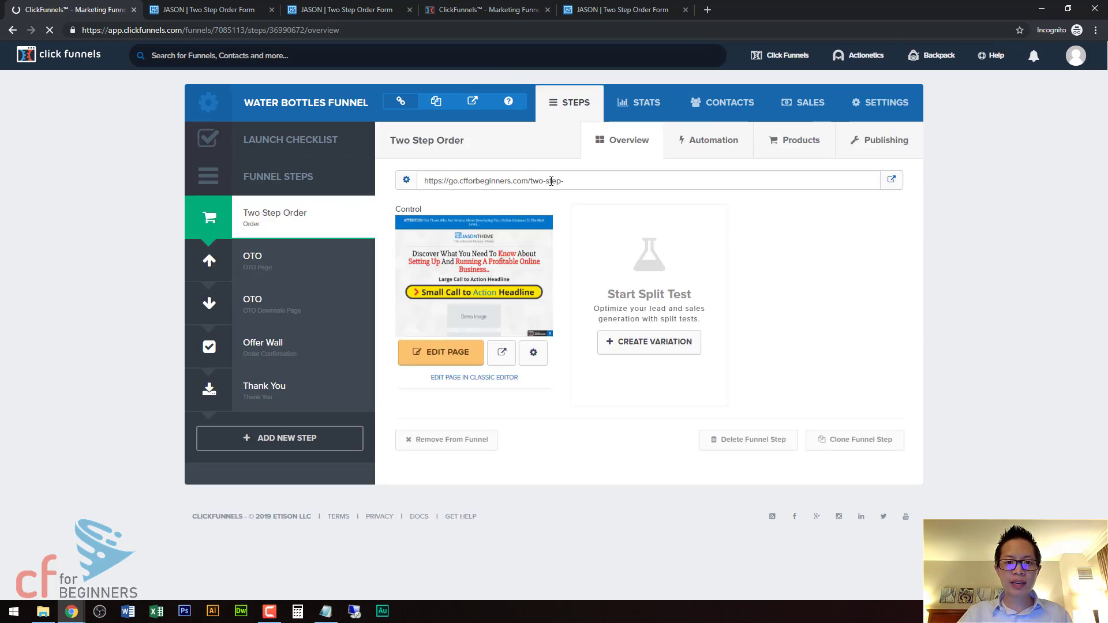
pyautogui.click(199, 10)
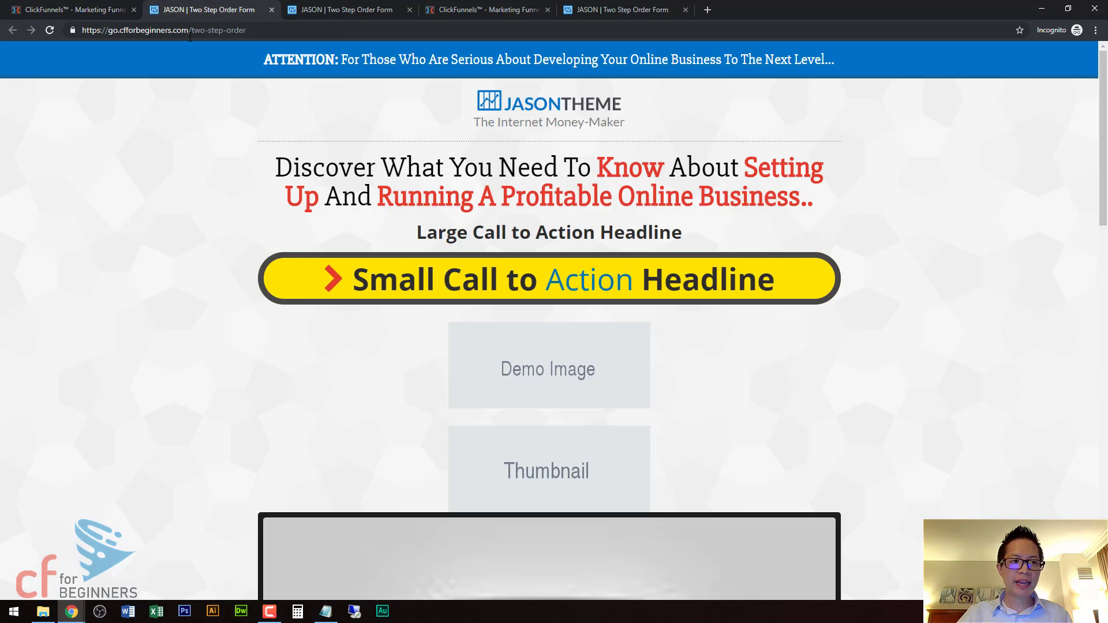
pyautogui.click(196, 35)
pyautogui.click(195, 32)
pyautogui.moveTo(193, 30); pyautogui.dragTo(313, 28)
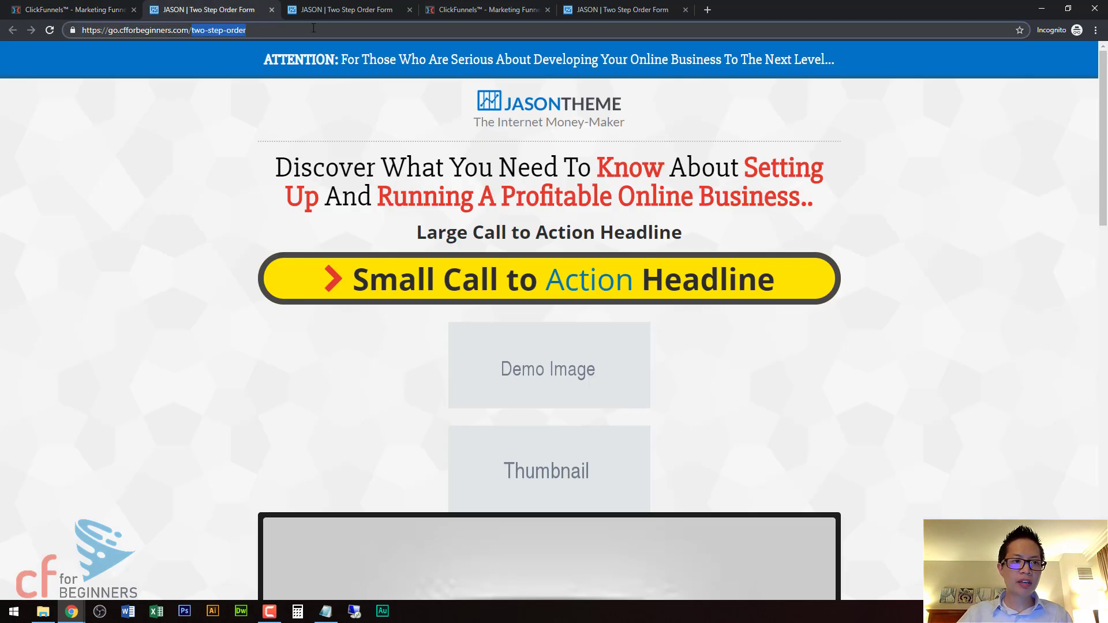
pyautogui.write('free')
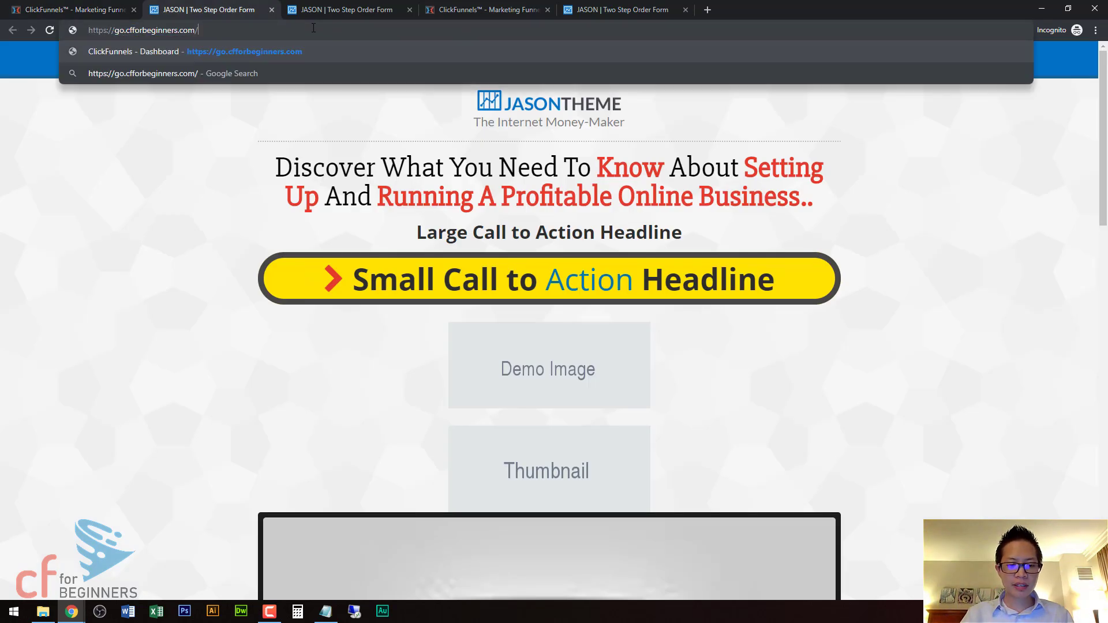
pyautogui.press('Return')
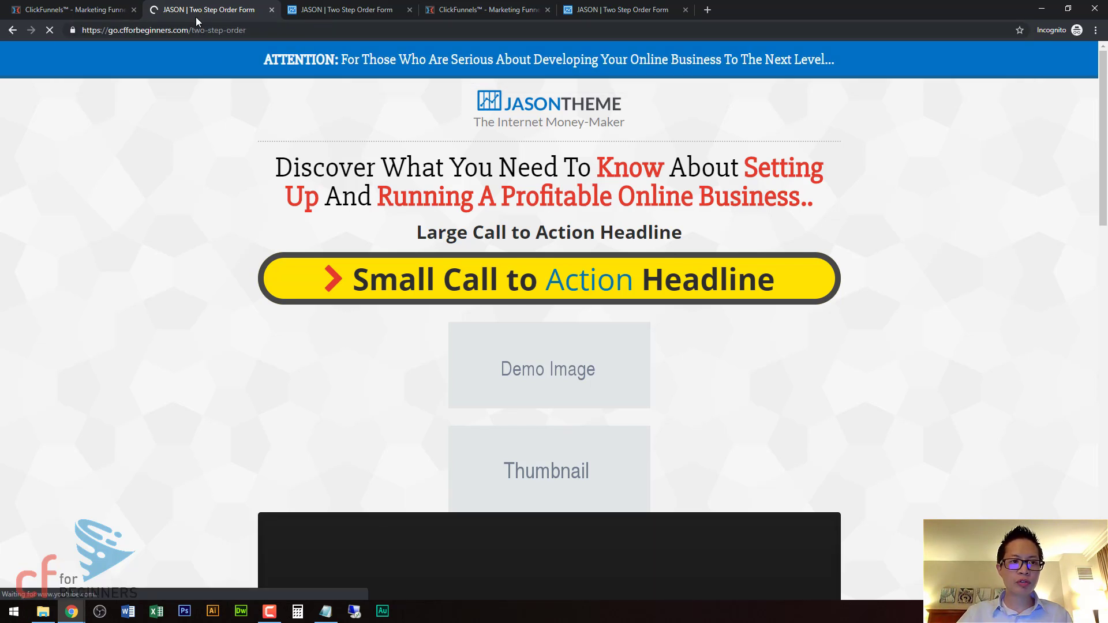
# Examine the path portion of the Two Step Order step's URL in the funnel editor.
pyautogui.click(100, 9)
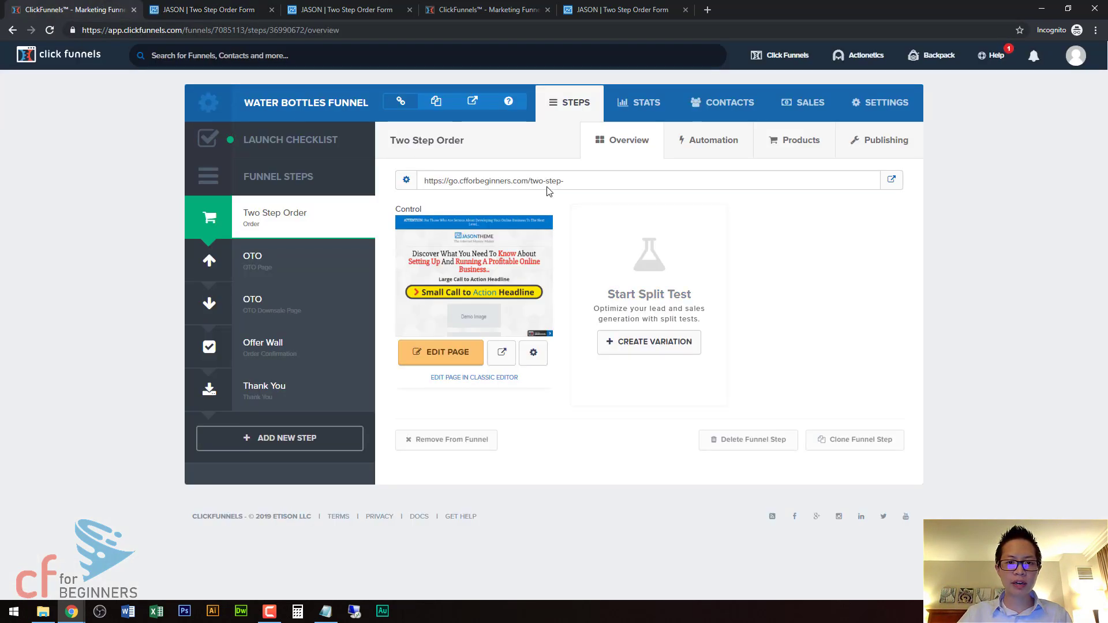
pyautogui.moveTo(528, 181); pyautogui.dragTo(591, 183)
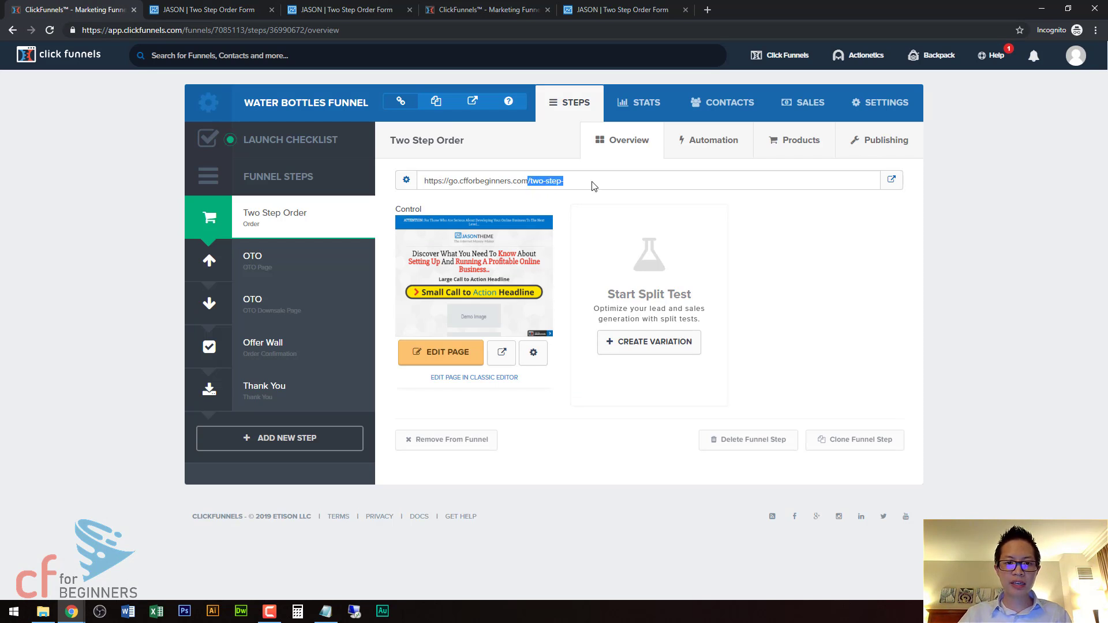
pyautogui.click(918, 171)
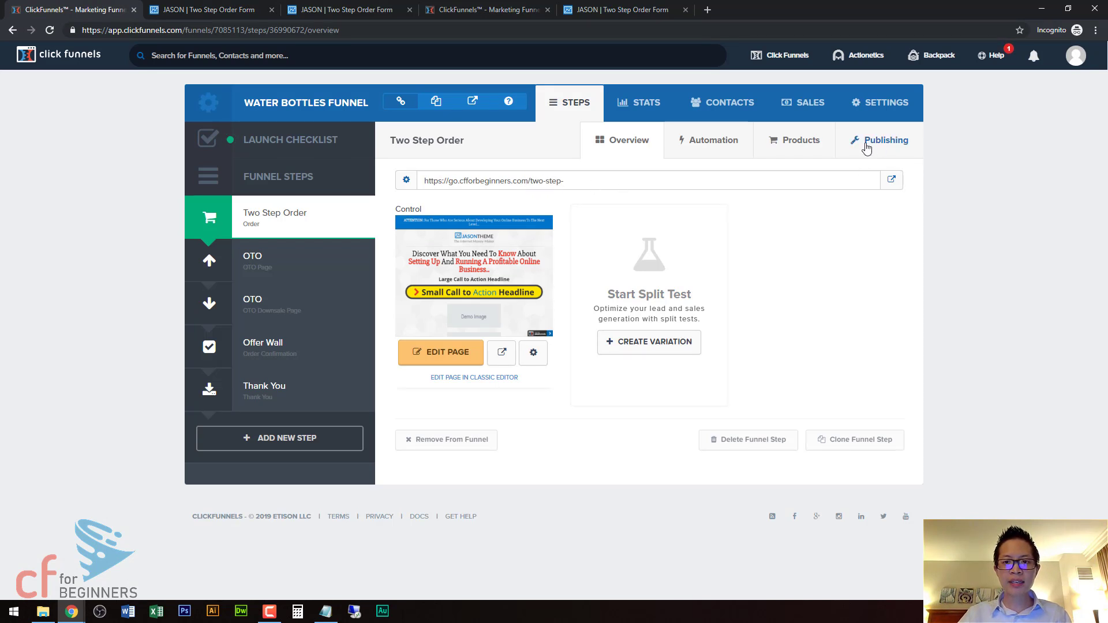
# Rename the Two Step Order funnel step as Order, set its path to order, and save the update.
pyautogui.click(896, 143)
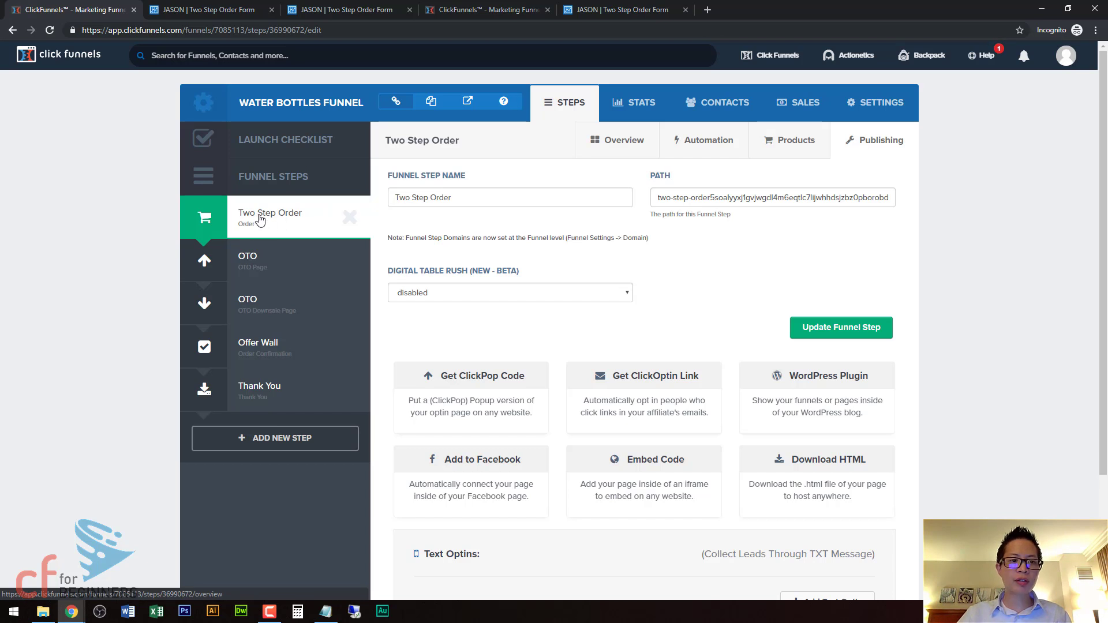
pyautogui.click(438, 195)
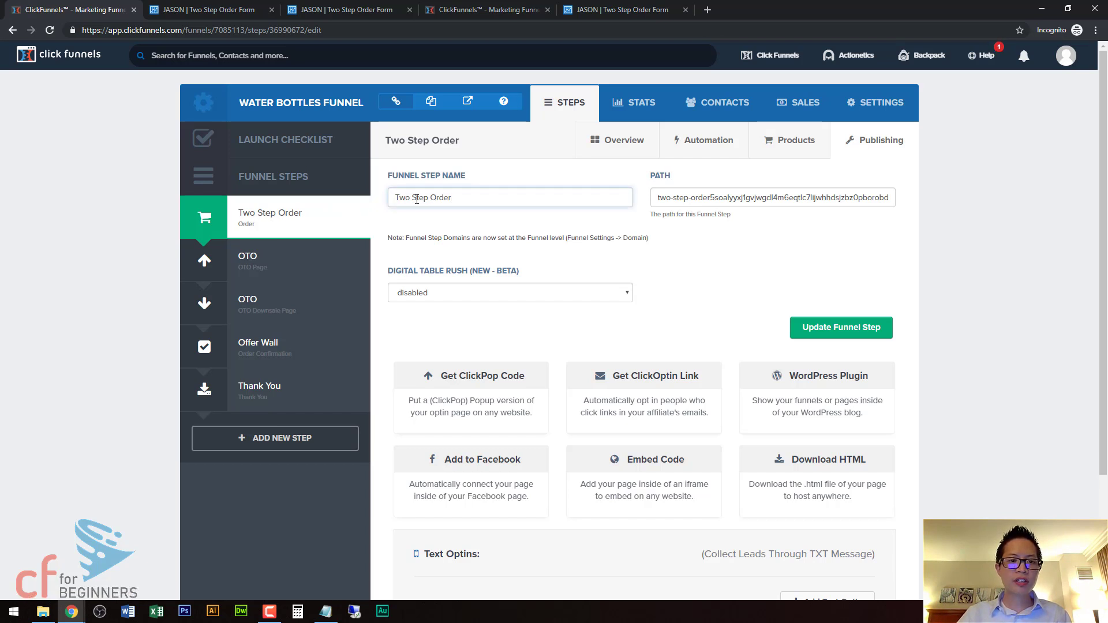
pyautogui.moveTo(432, 198); pyautogui.dragTo(372, 202)
pyautogui.press('BackSpace')
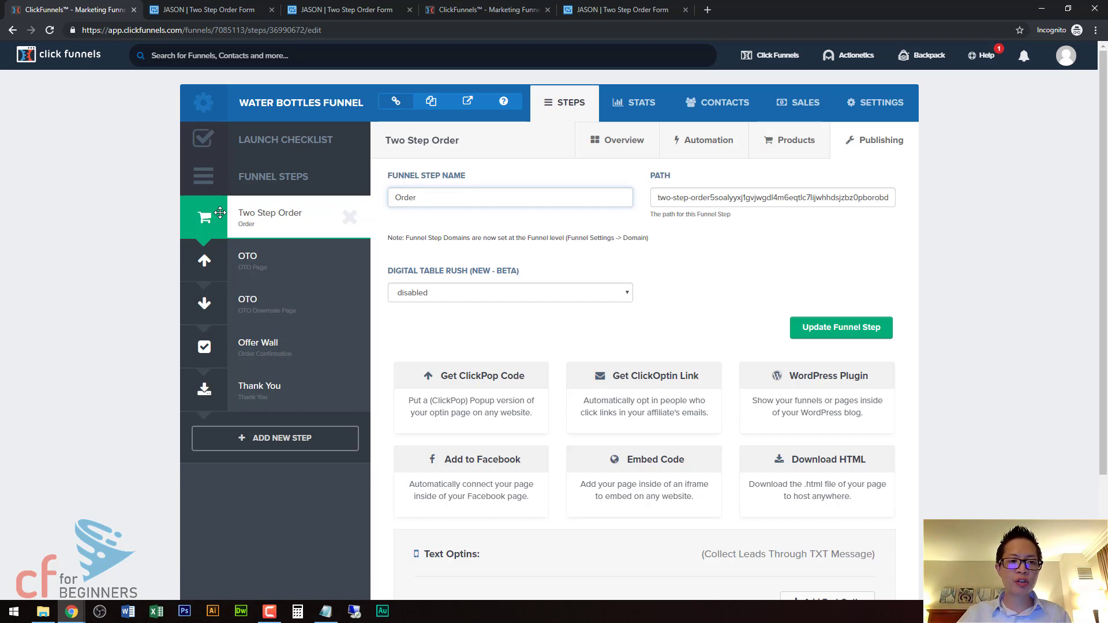
pyautogui.tripleClick(681, 200)
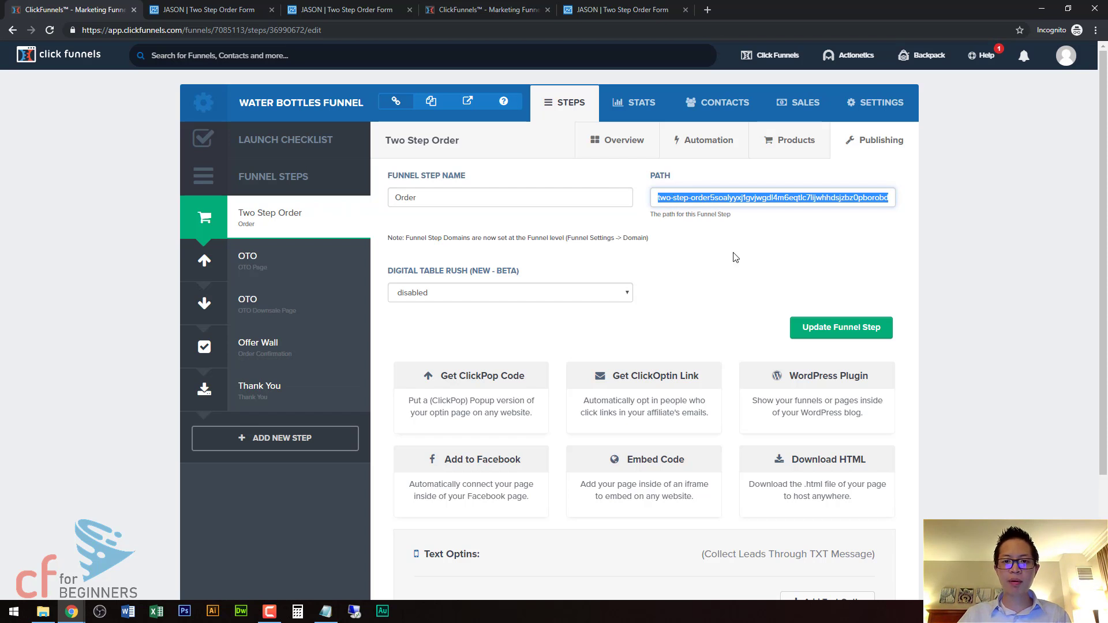
pyautogui.write('order')
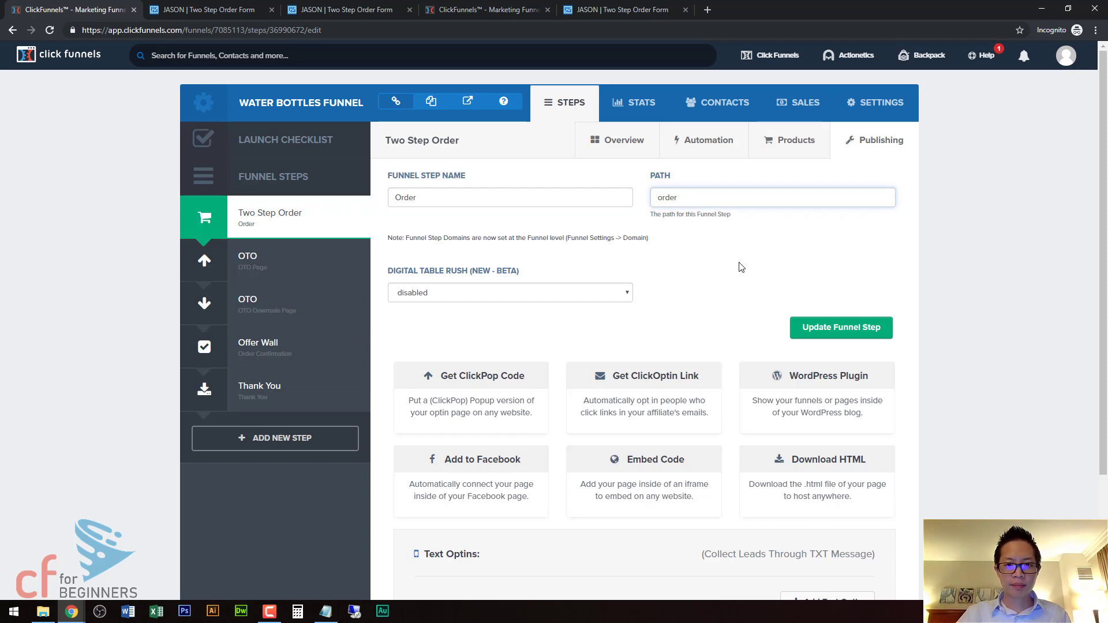
pyautogui.click(741, 268)
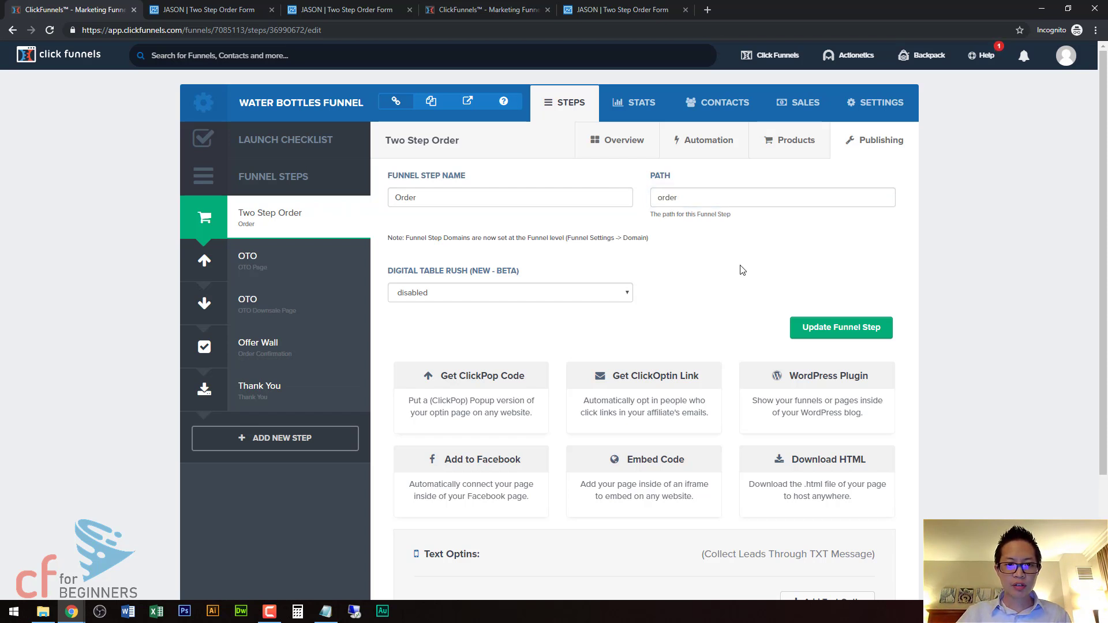
pyautogui.click(850, 335)
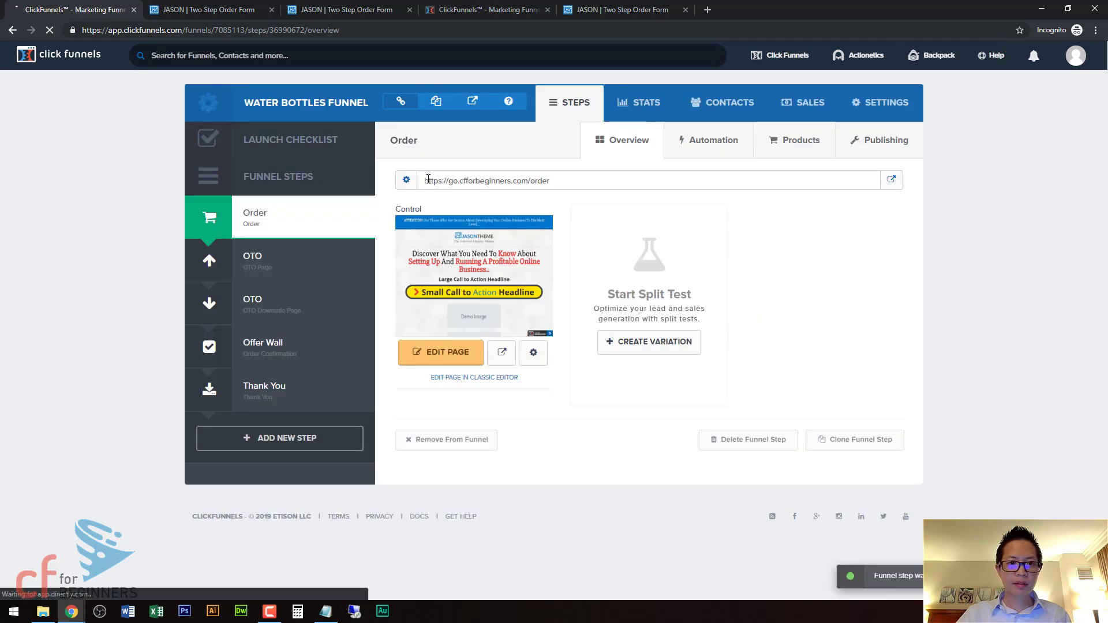
pyautogui.moveTo(557, 181); pyautogui.dragTo(417, 182)
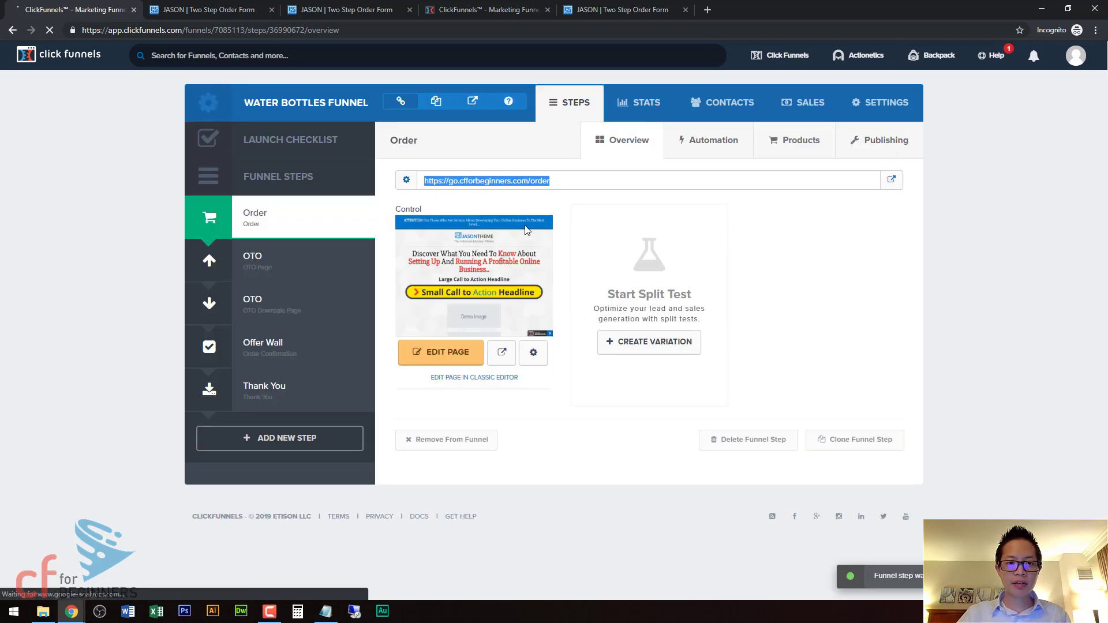
# Set Digital Table Rush to enabled in the OTO Page step's publishing settings.
pyautogui.click(269, 263)
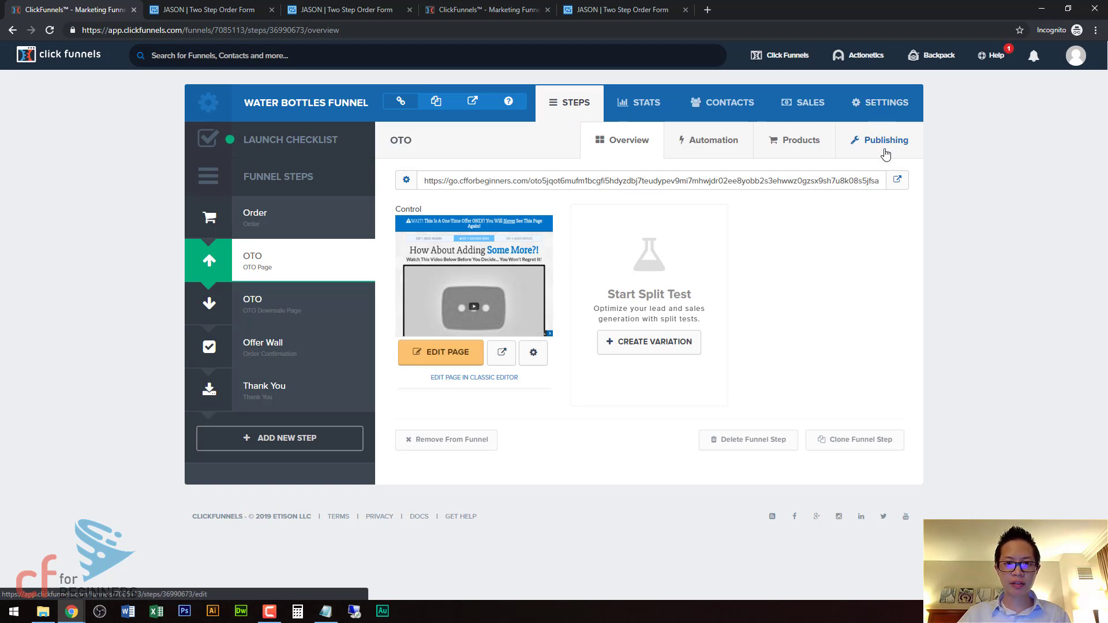
pyautogui.click(878, 147)
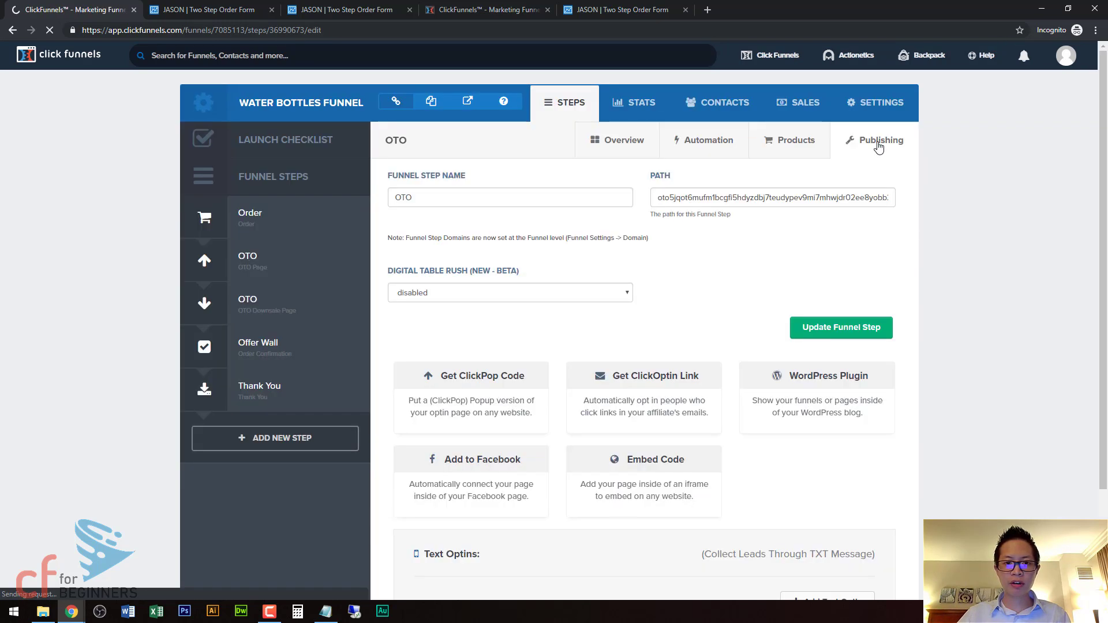
pyautogui.scroll(-1, 740, 289)
pyautogui.scroll(-2, 740, 288)
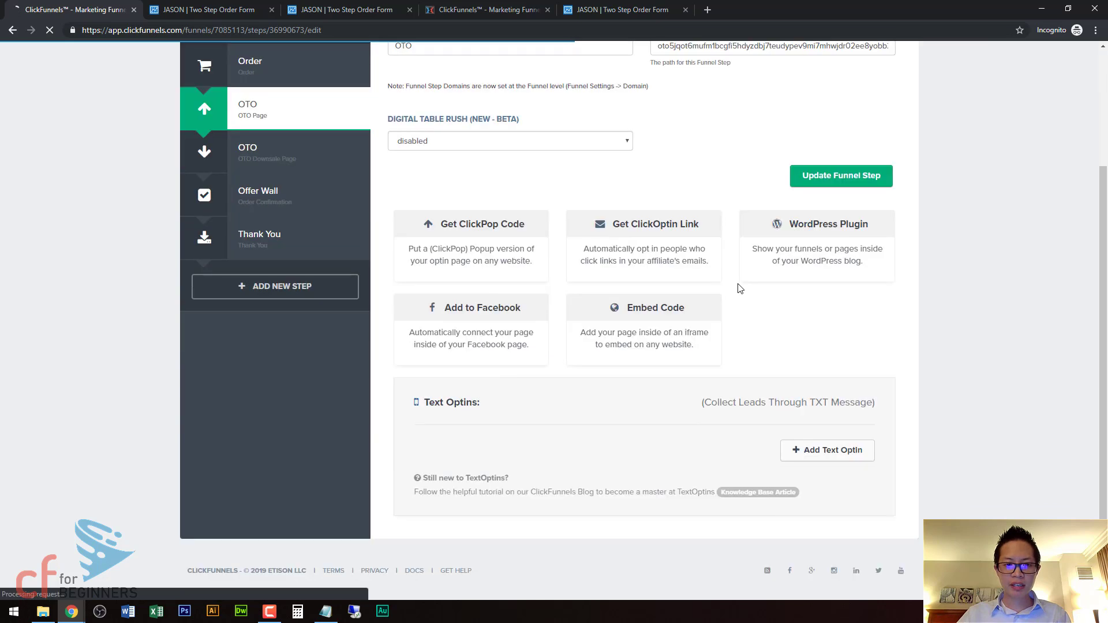
pyautogui.scroll(3, 741, 289)
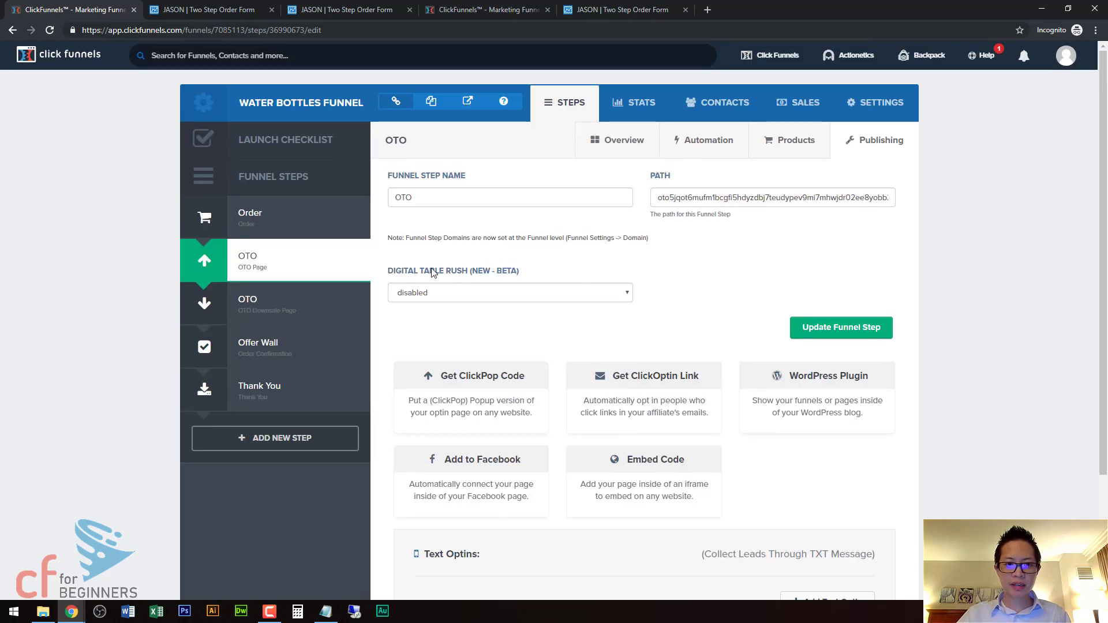
pyautogui.click(484, 289)
pyautogui.click(416, 320)
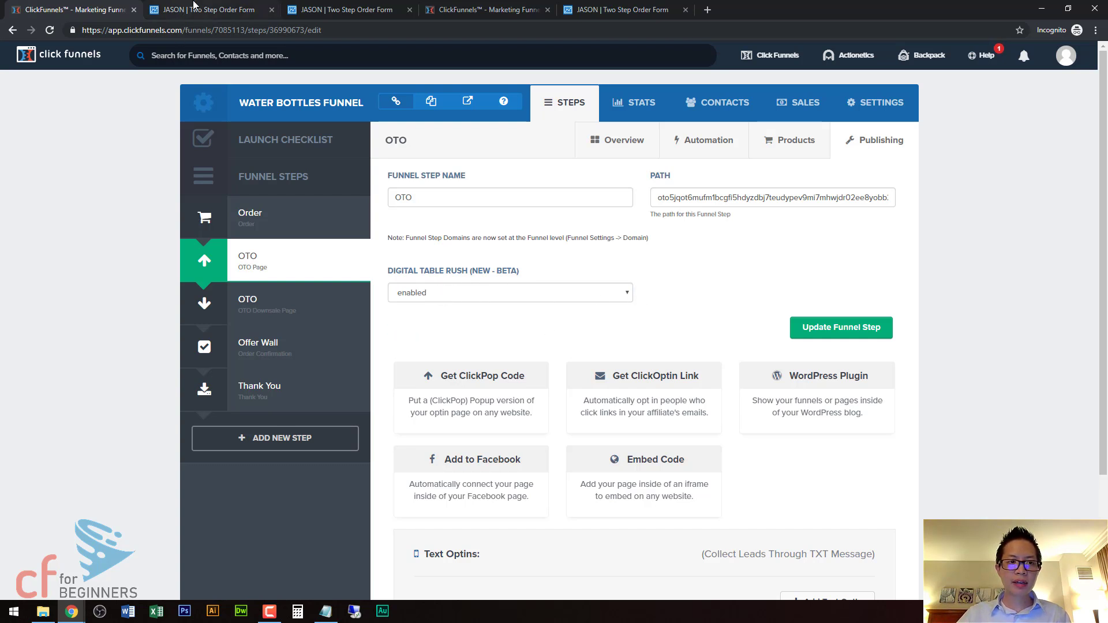
# View the live two-step order page and return to the funnel editor.
pyautogui.click(193, 6)
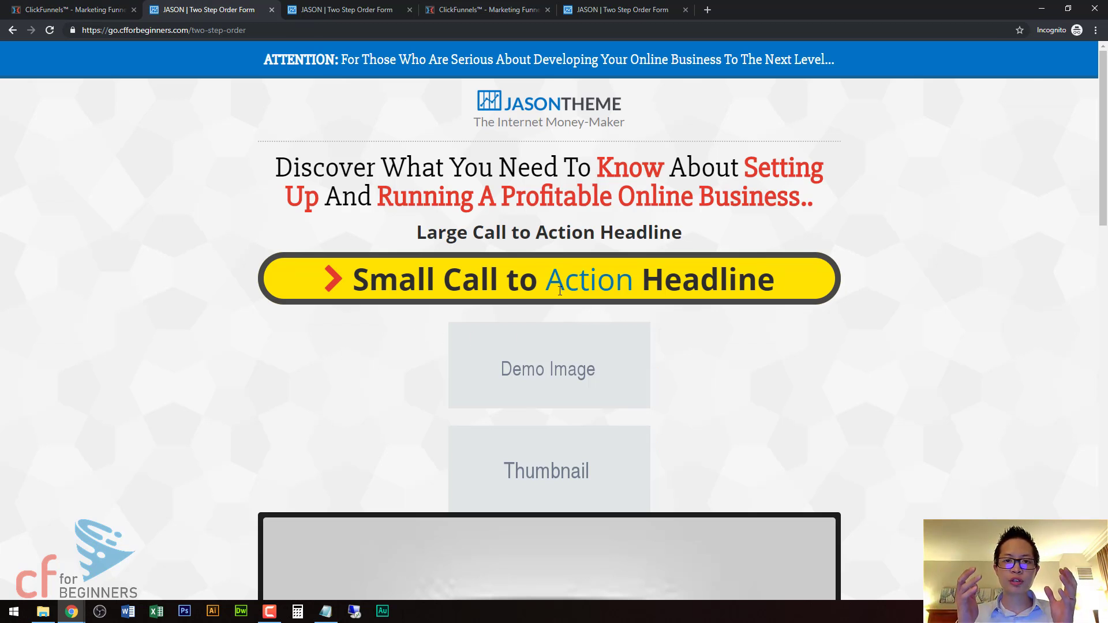
pyautogui.click(72, 4)
pyautogui.click(193, 4)
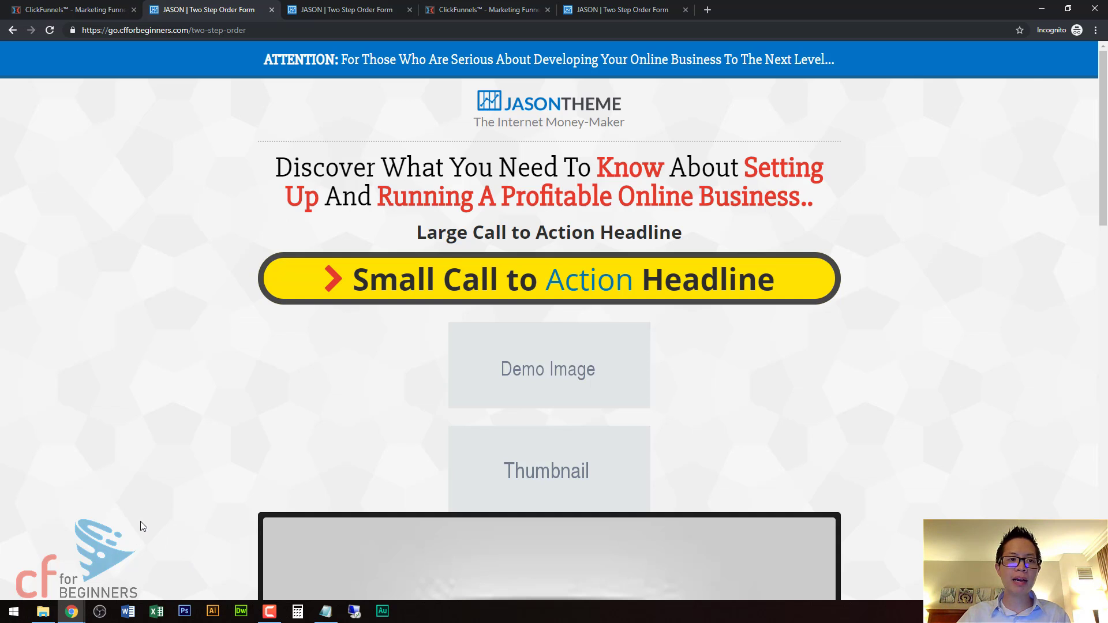
pyautogui.click(87, 9)
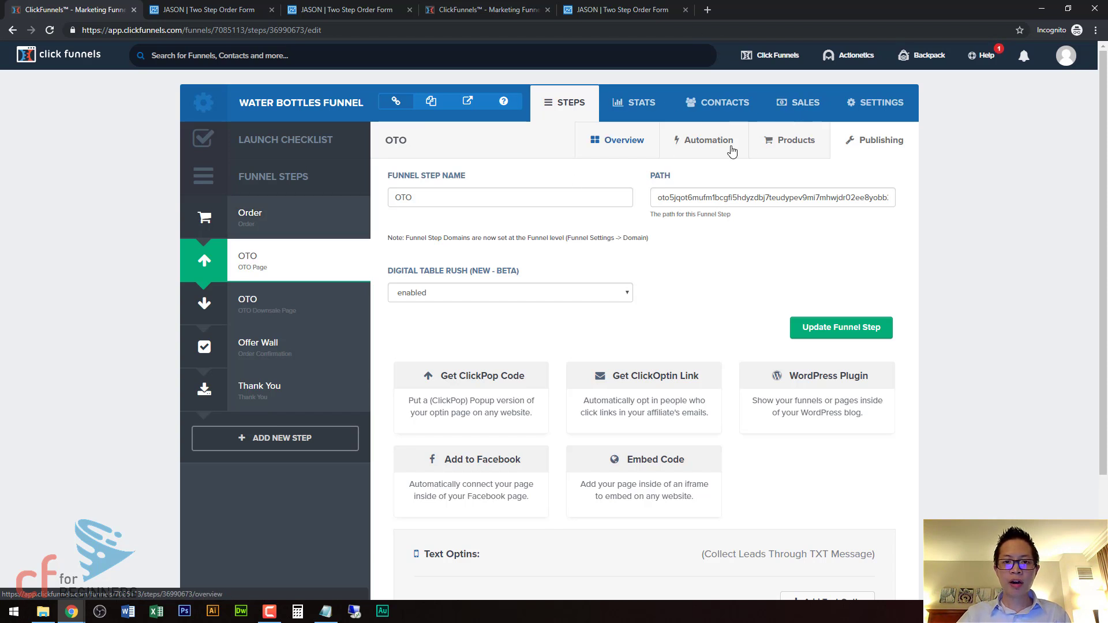
# Review the Order step's automation events and its product list.
pyautogui.click(289, 218)
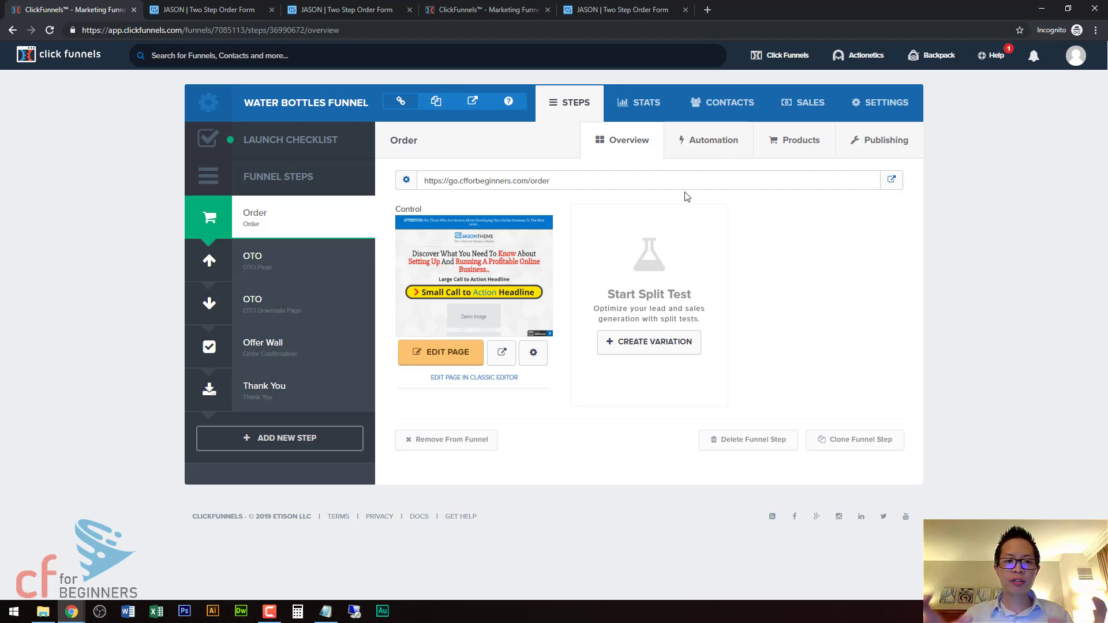
pyautogui.click(722, 153)
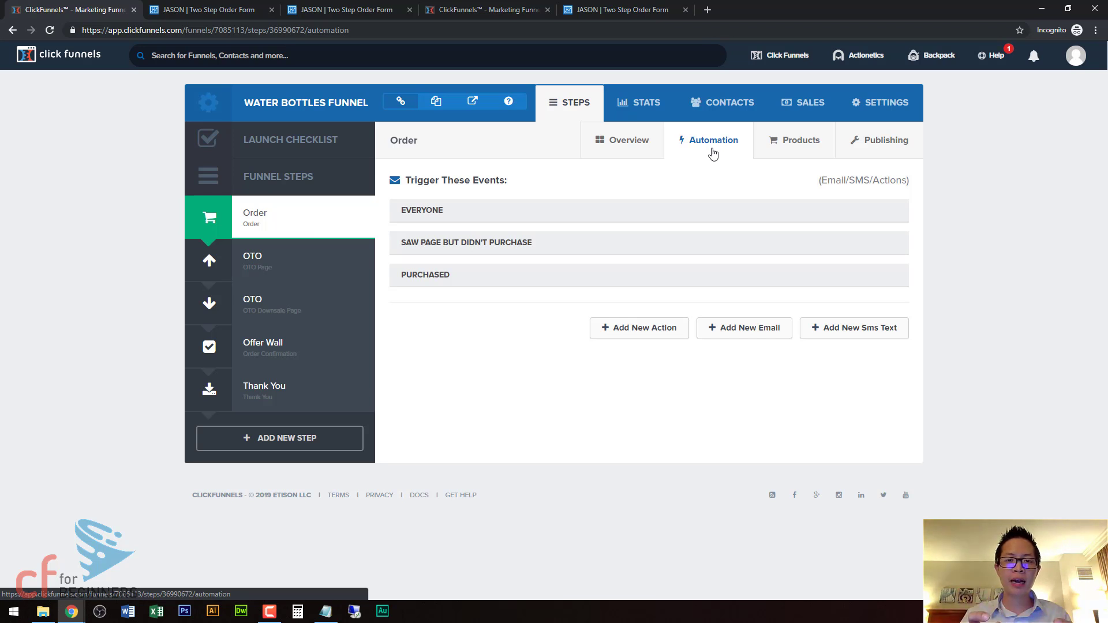
pyautogui.click(798, 146)
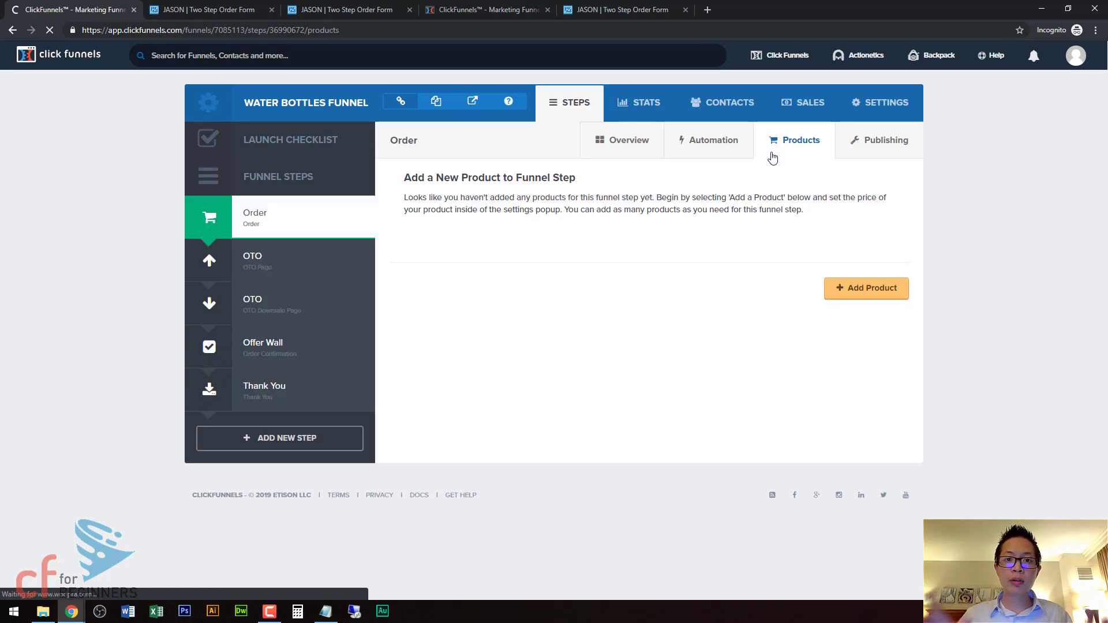